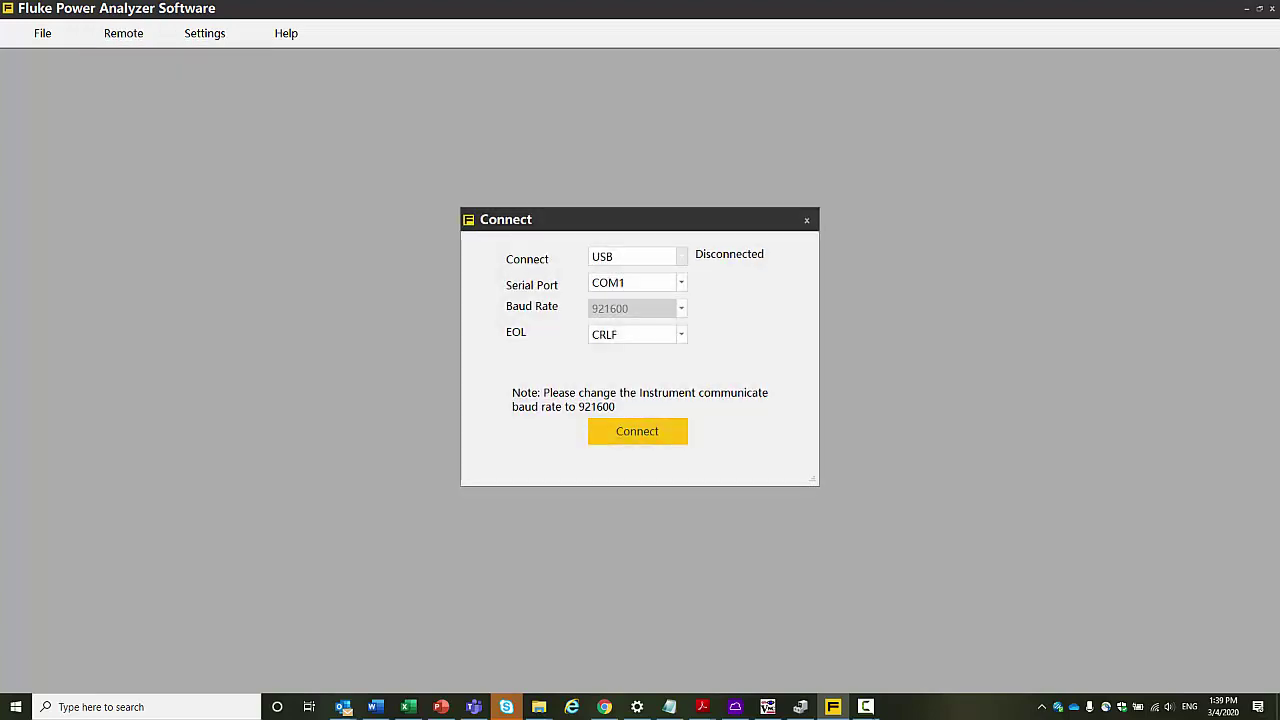
Step: Connect to the power analyzer over USB using serial port COM3 and the CRLF end-of-line setting
key("Tab")
key("alt+Down")
key("Down")
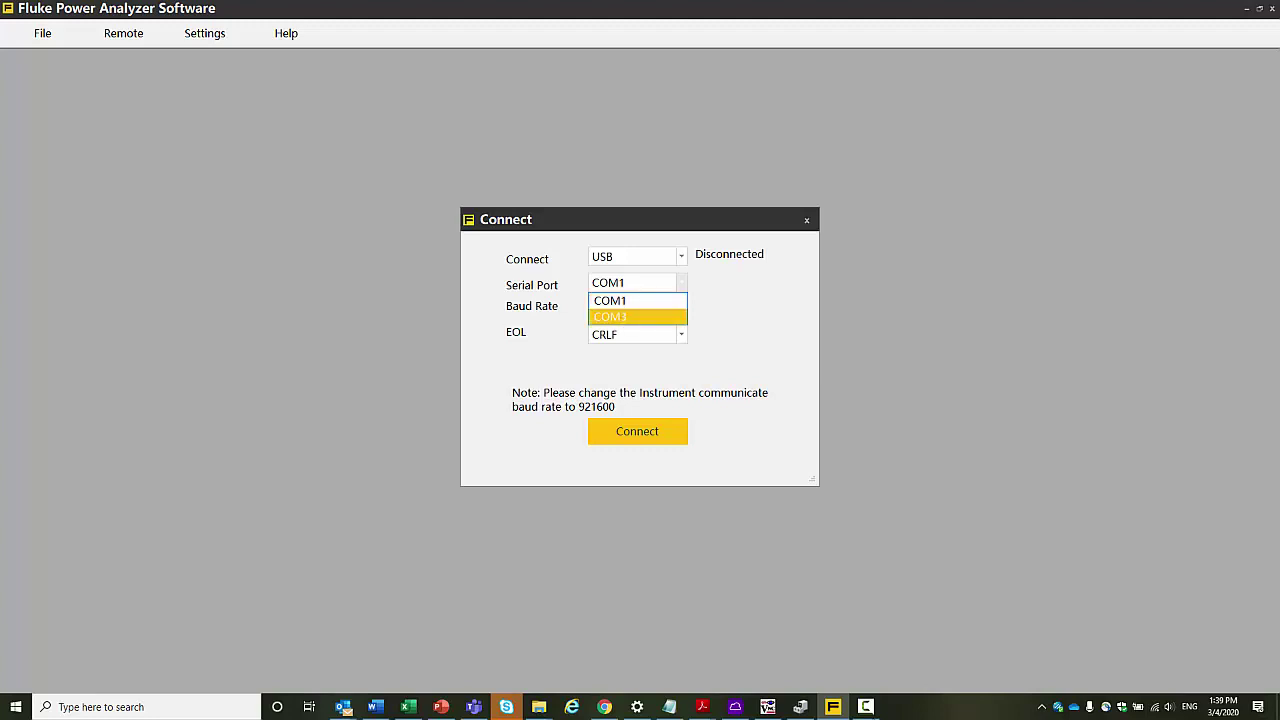
key("Return")
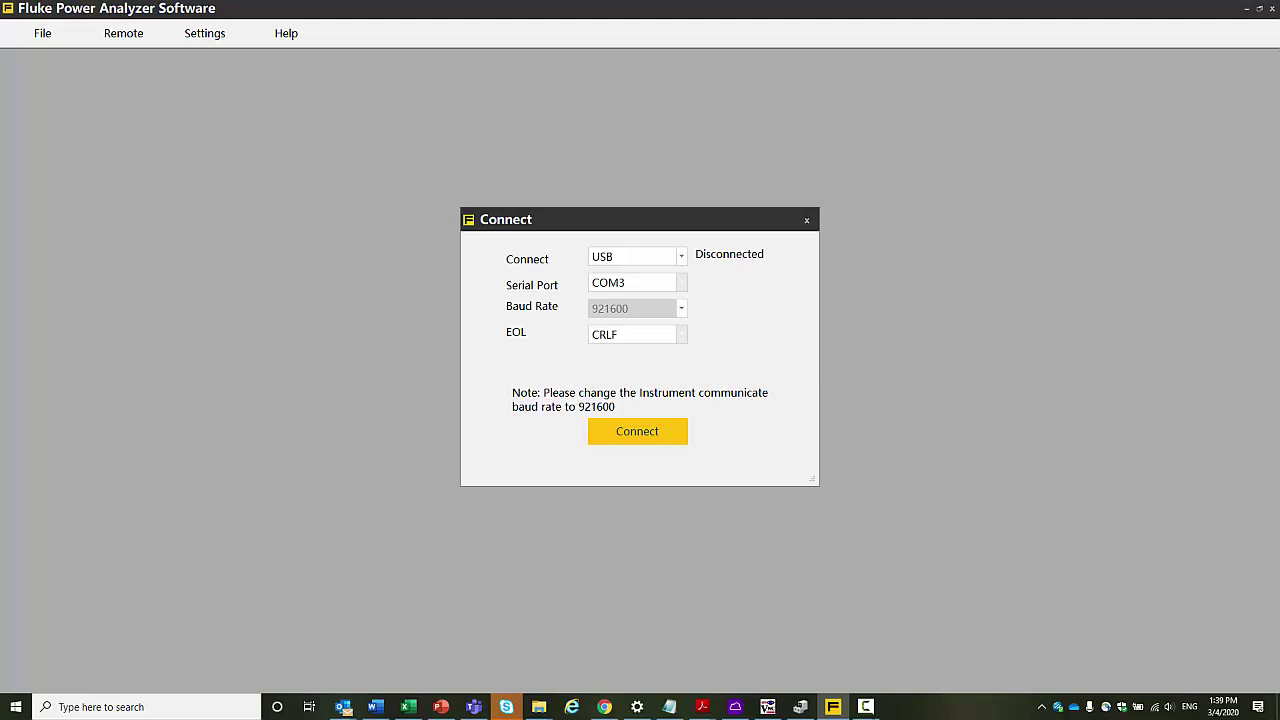
left_click(681, 334)
left_click(681, 334)
key("Return")
key("Return")
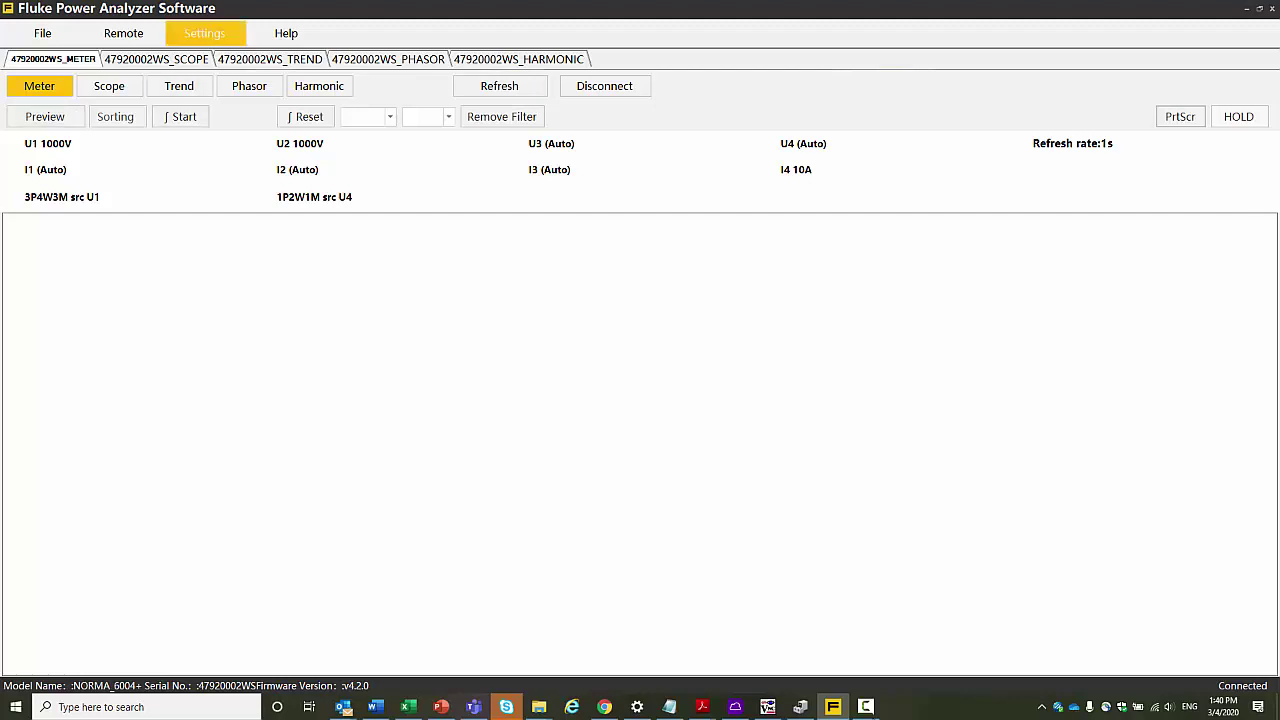
Step: Select the voltage values U1rms, U2rms, U3rms, U1h01, U2h01 and U3h01 for the meter preview
left_click(45, 116)
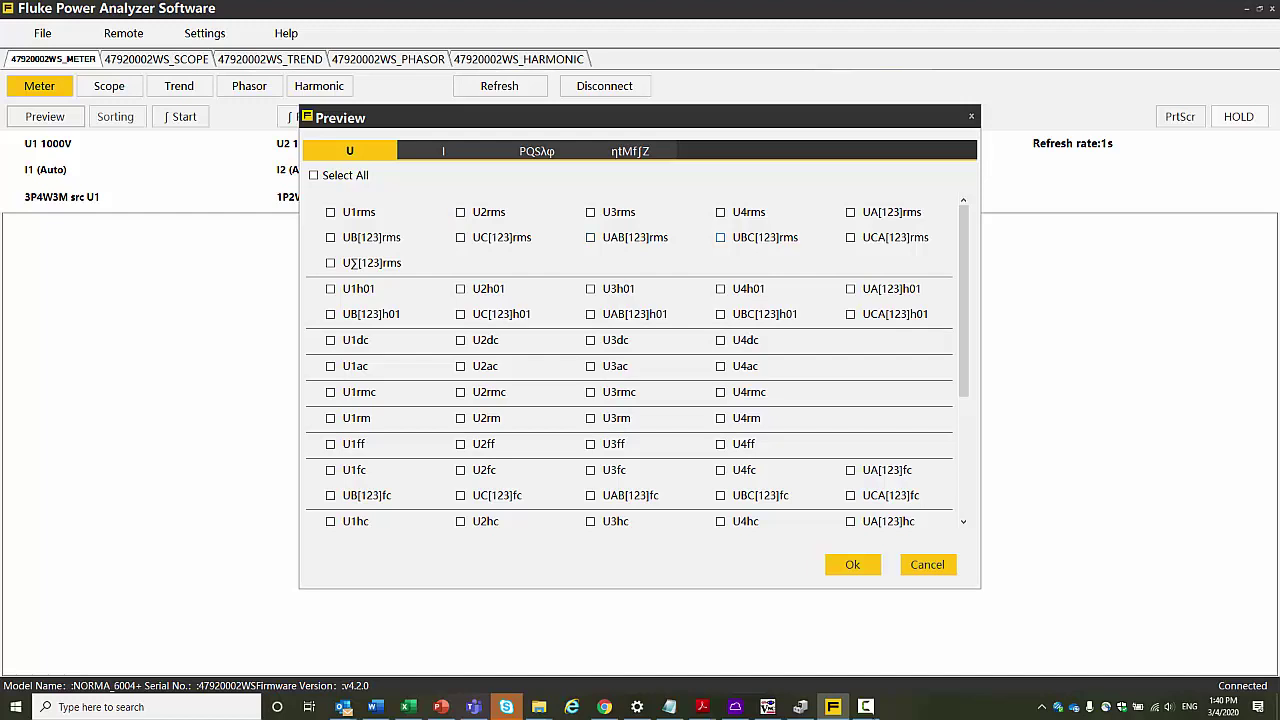
left_click(330, 212)
left_click(460, 212)
left_click(330, 288)
left_click(460, 288)
left_click(590, 288)
Step: Add the current value I1rms to the meter preview and apply the selection
left_click(443, 150)
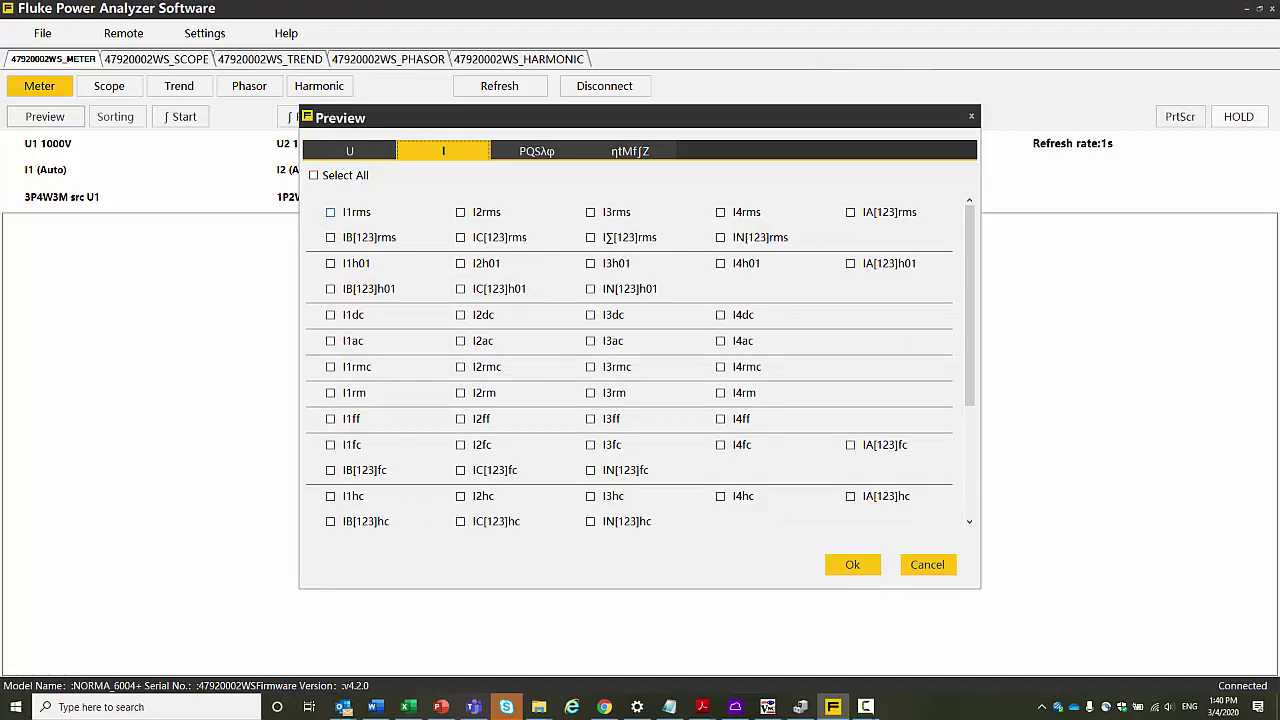
left_click(330, 212)
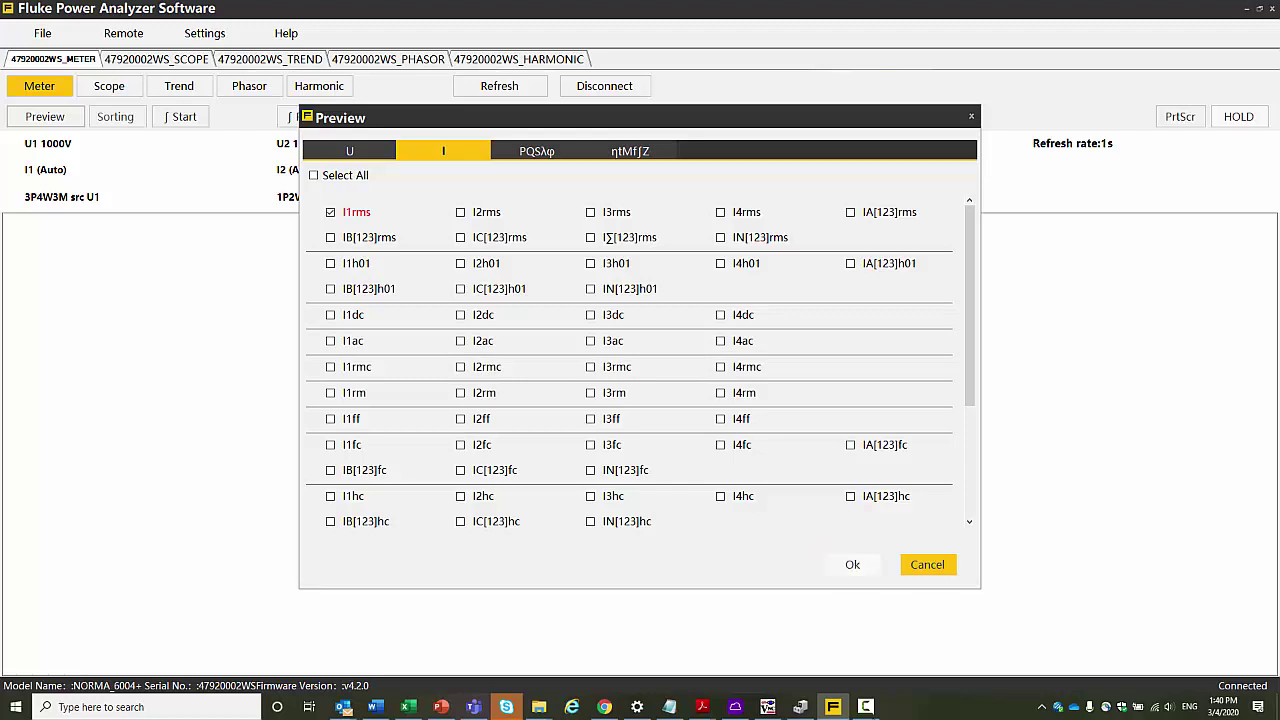
left_click(852, 564)
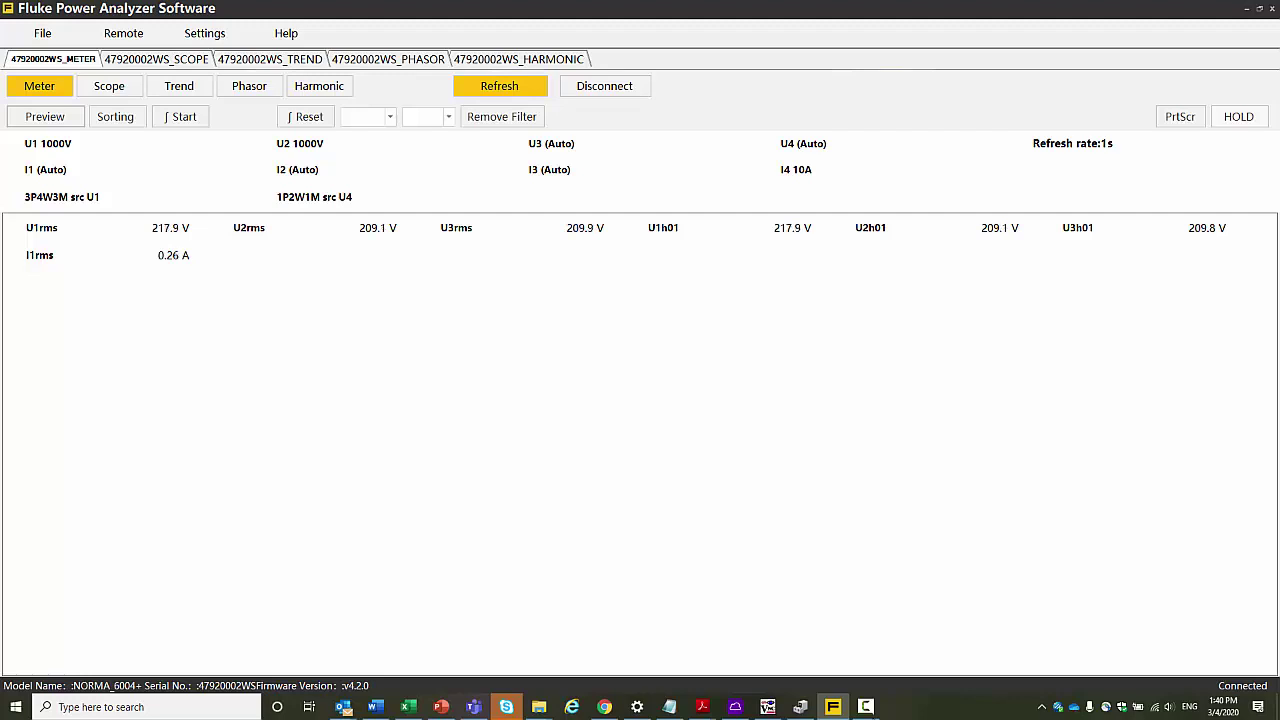
Step: Save a screen capture of the live meter readings and dismiss the file location message
left_click(1180, 116)
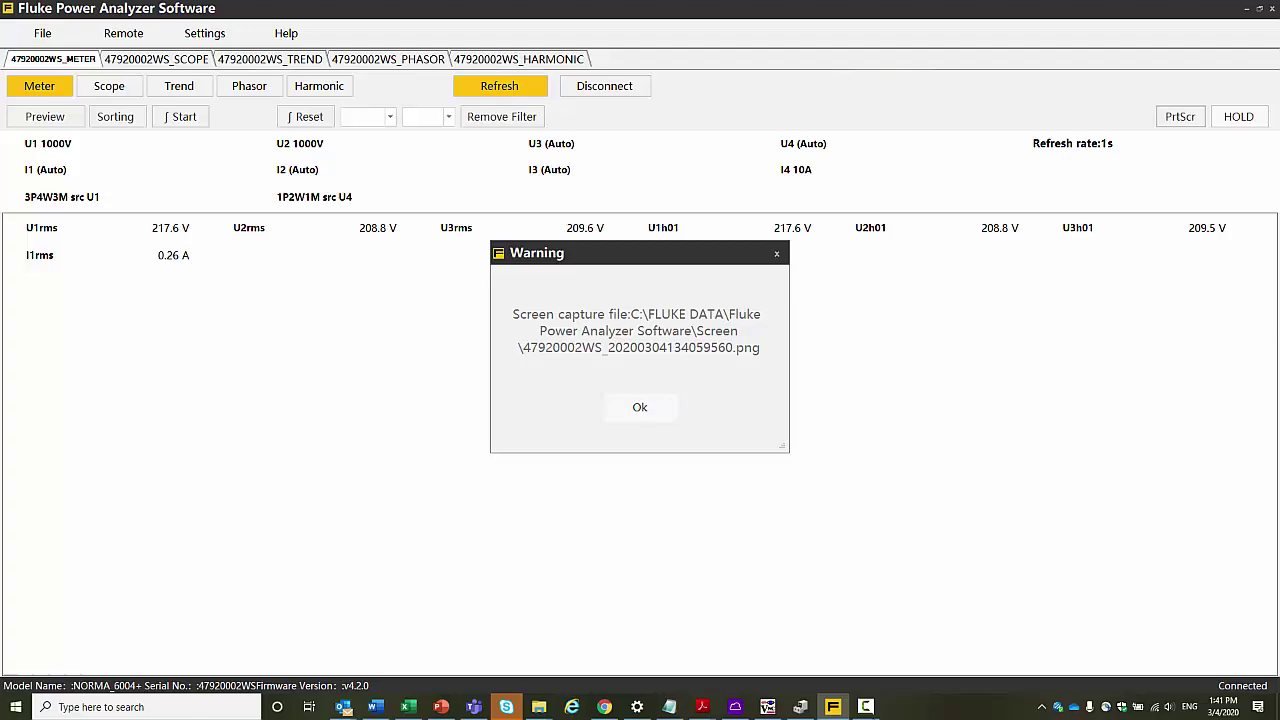
left_click(640, 407)
Step: Switch to File Explorer, view the captured PNG in the Screen folder full-screen, and put both windows away
left_click(539, 706)
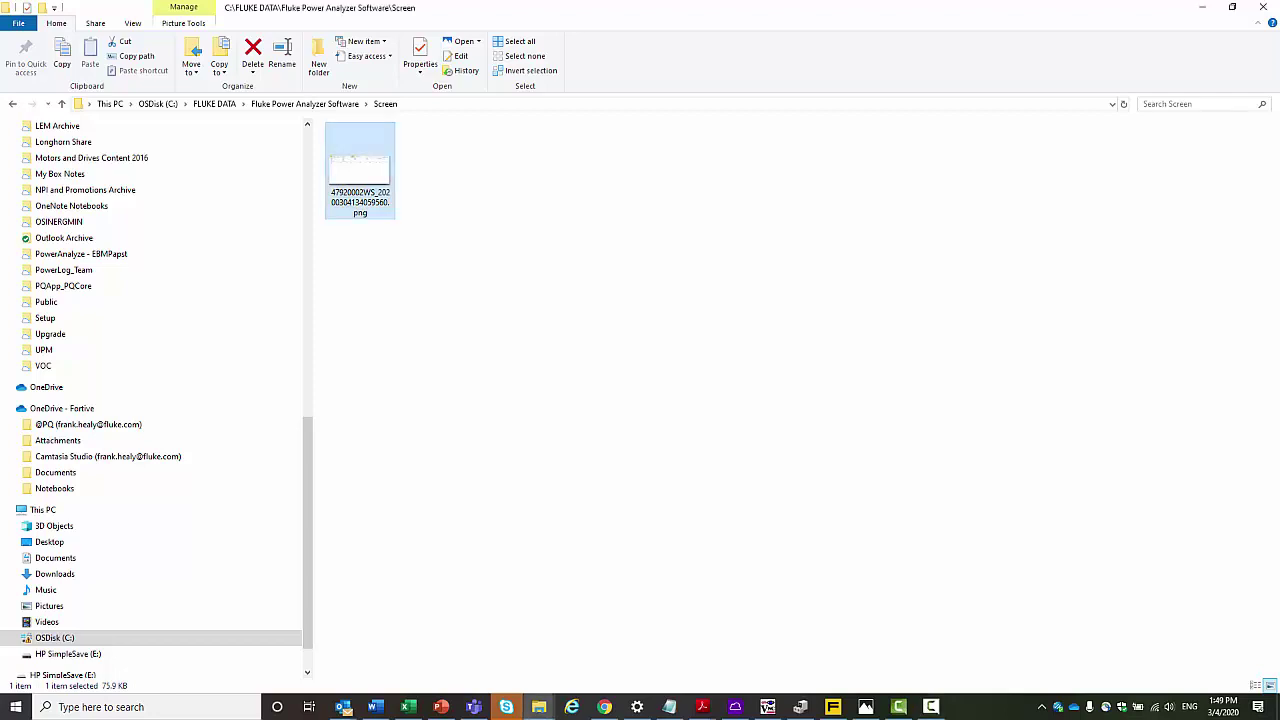
key("Return")
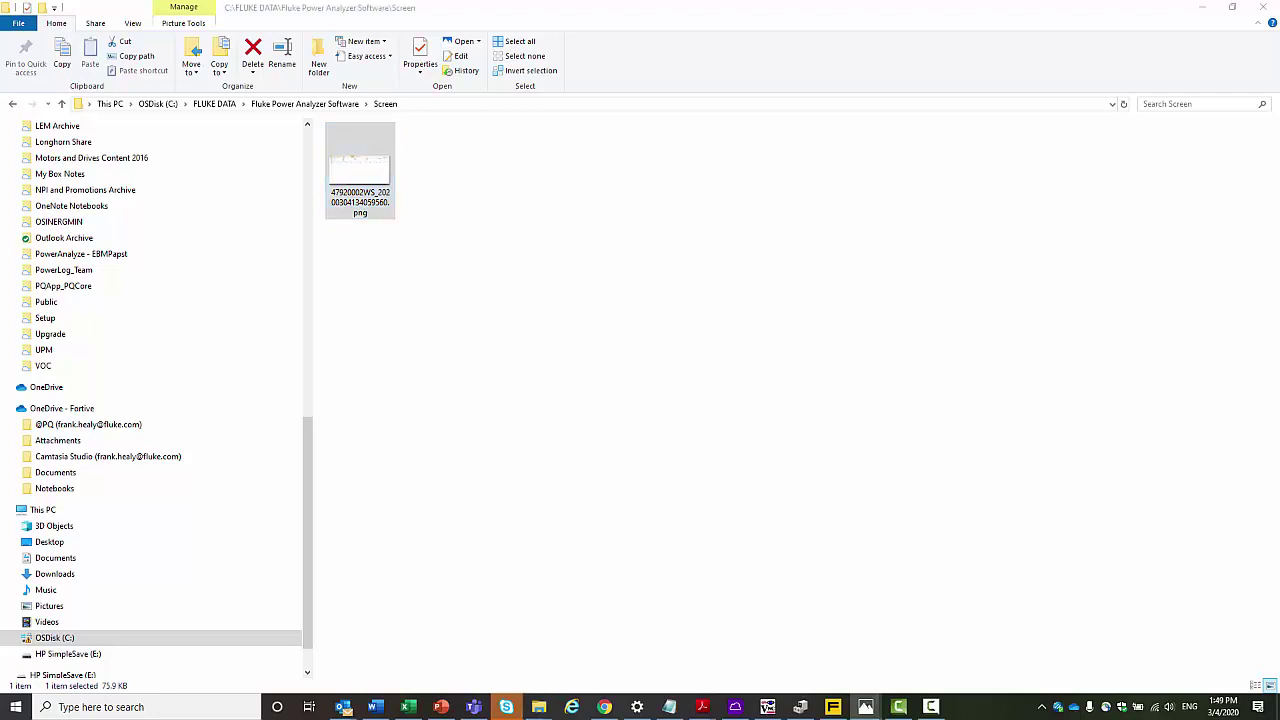
left_click_drag(1279, 66, 883, 37)
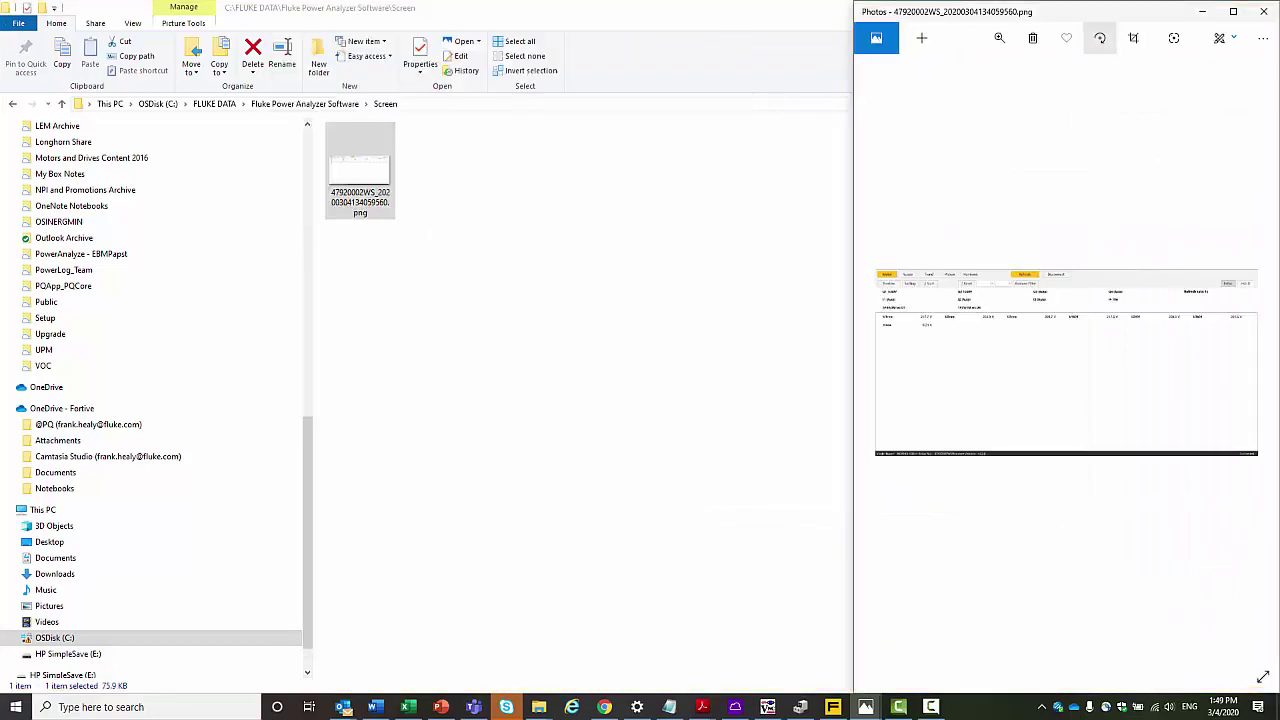
key("super+Up")
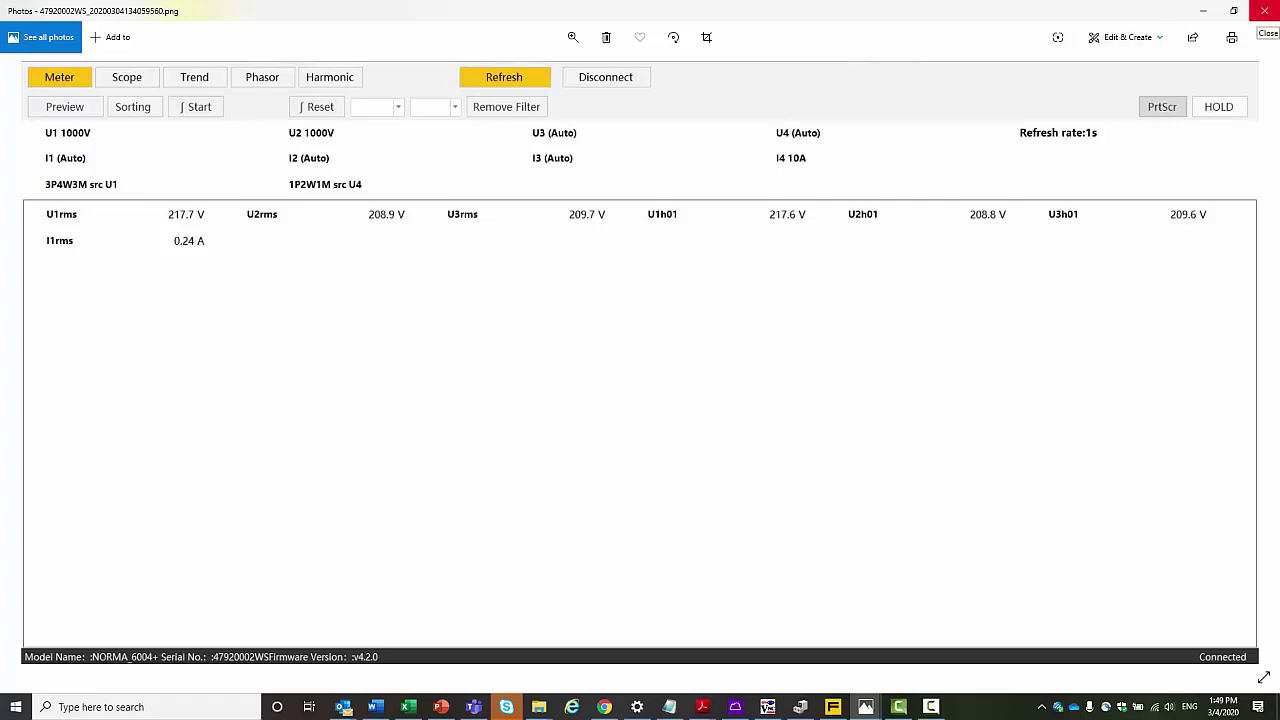
left_click(1264, 10)
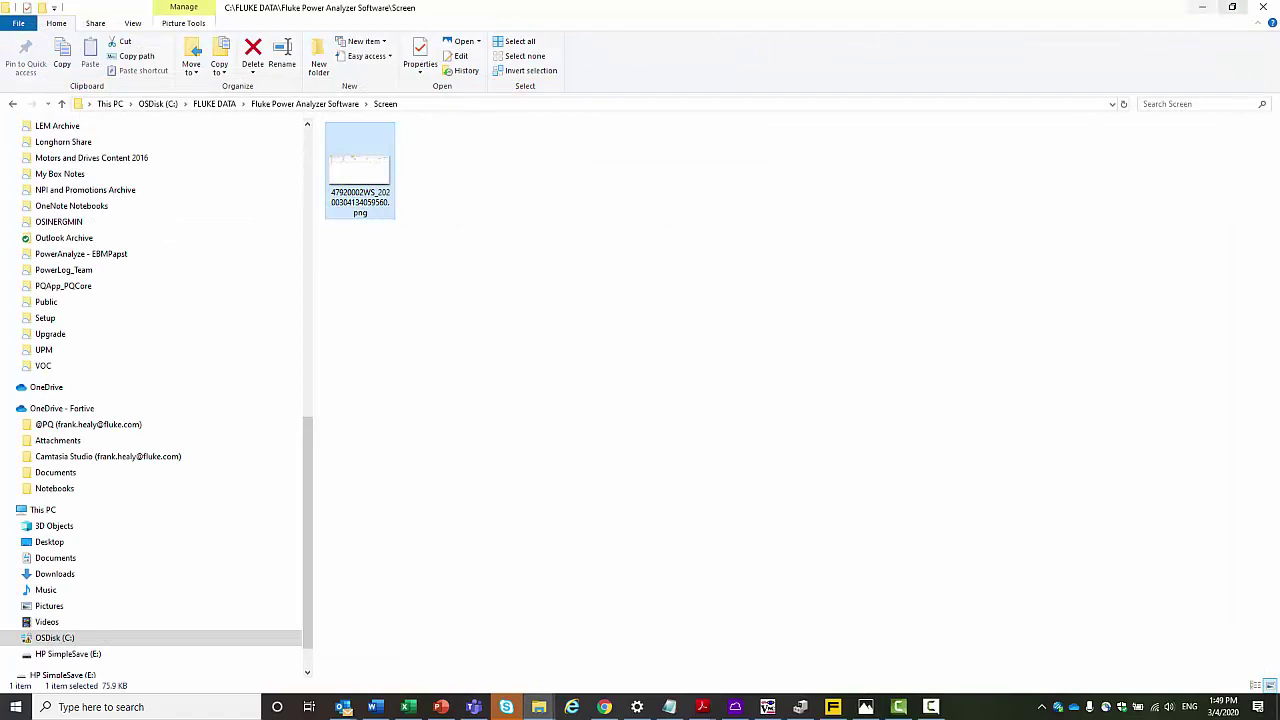
left_click(1202, 8)
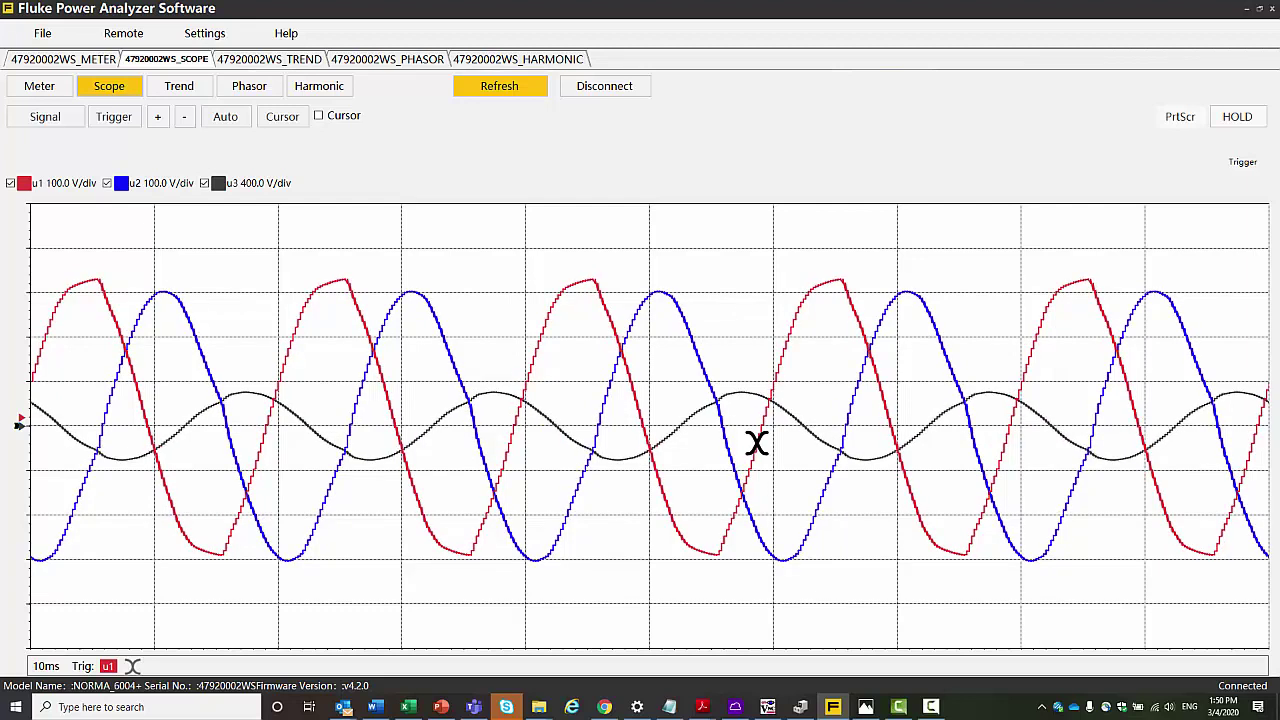
Step: Auto-scale the u1, u2 and u3 scope waveforms, and view the cursor signal options without changing them
left_click(225, 116)
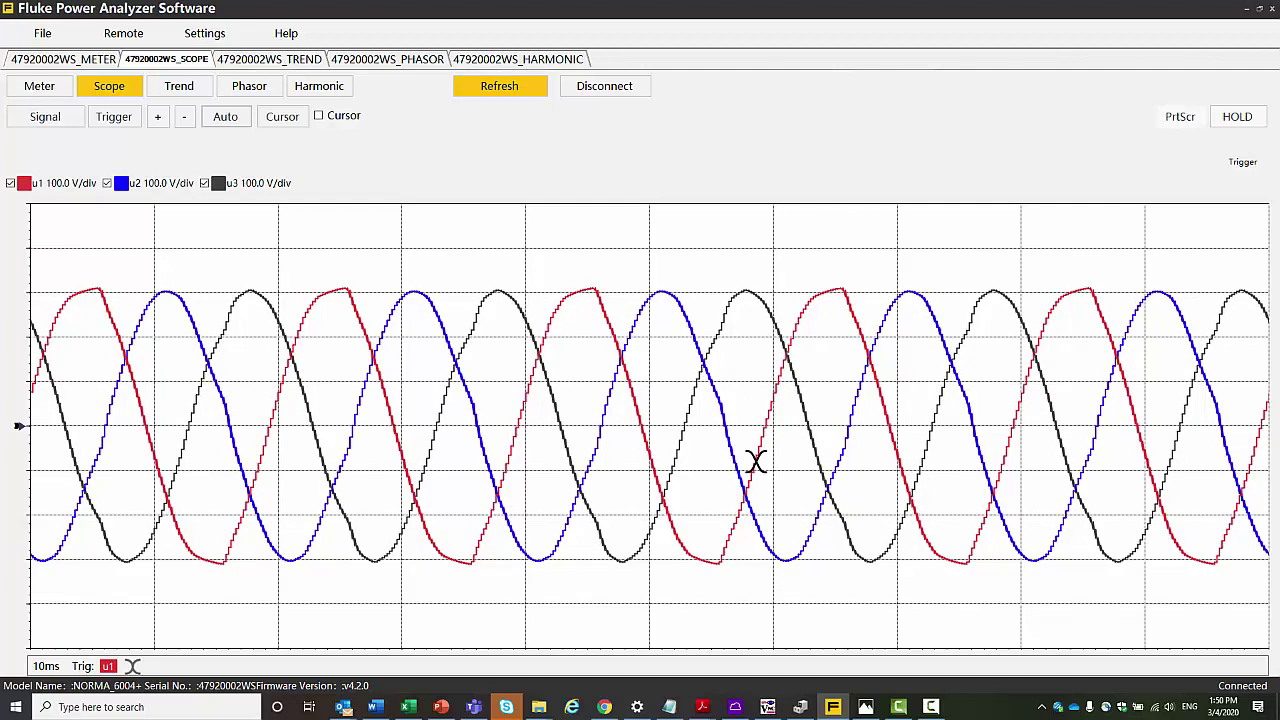
left_click(282, 116)
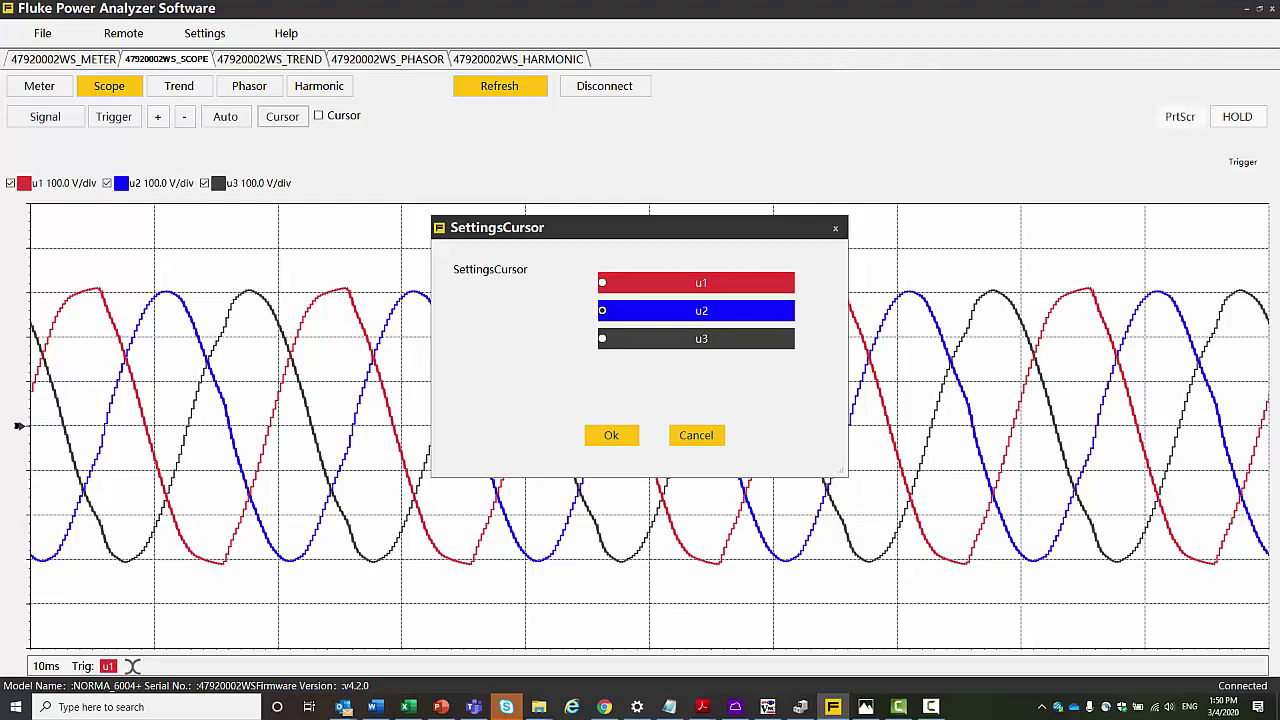
left_click(696, 435)
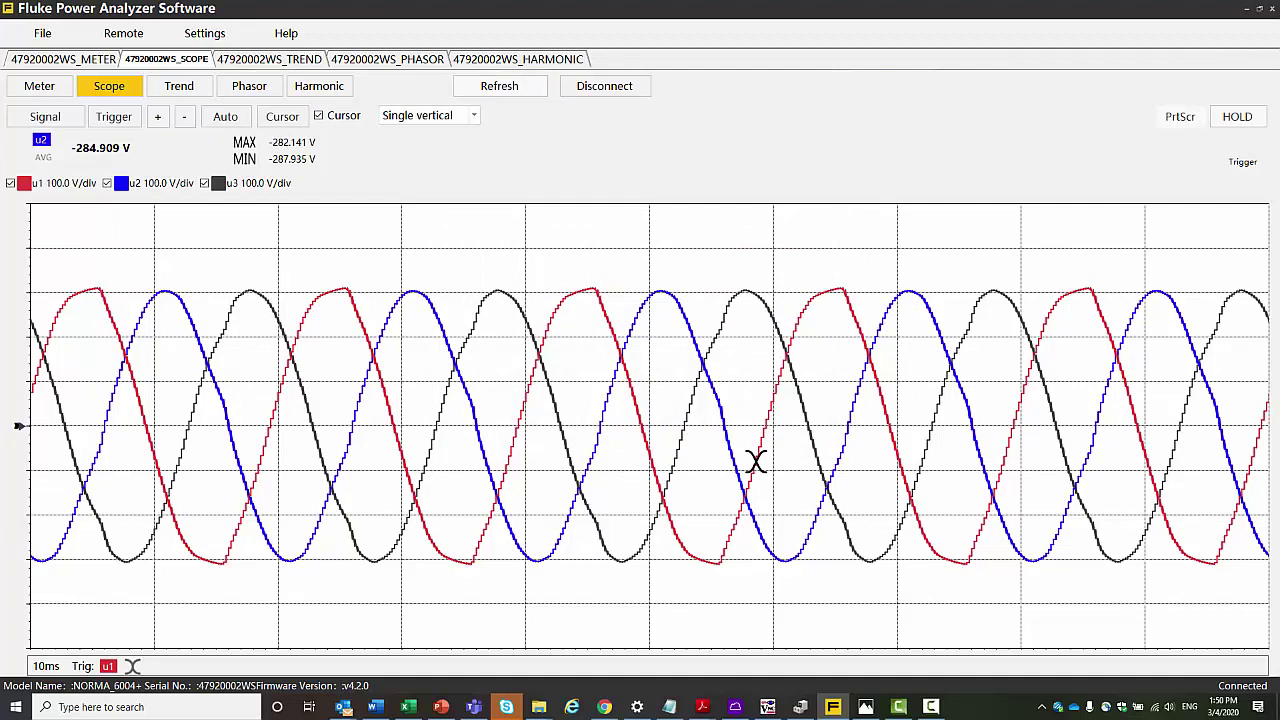
Step: Try the Dual vertical cursor type on the scope waveforms and return to Single vertical
left_click(473, 115)
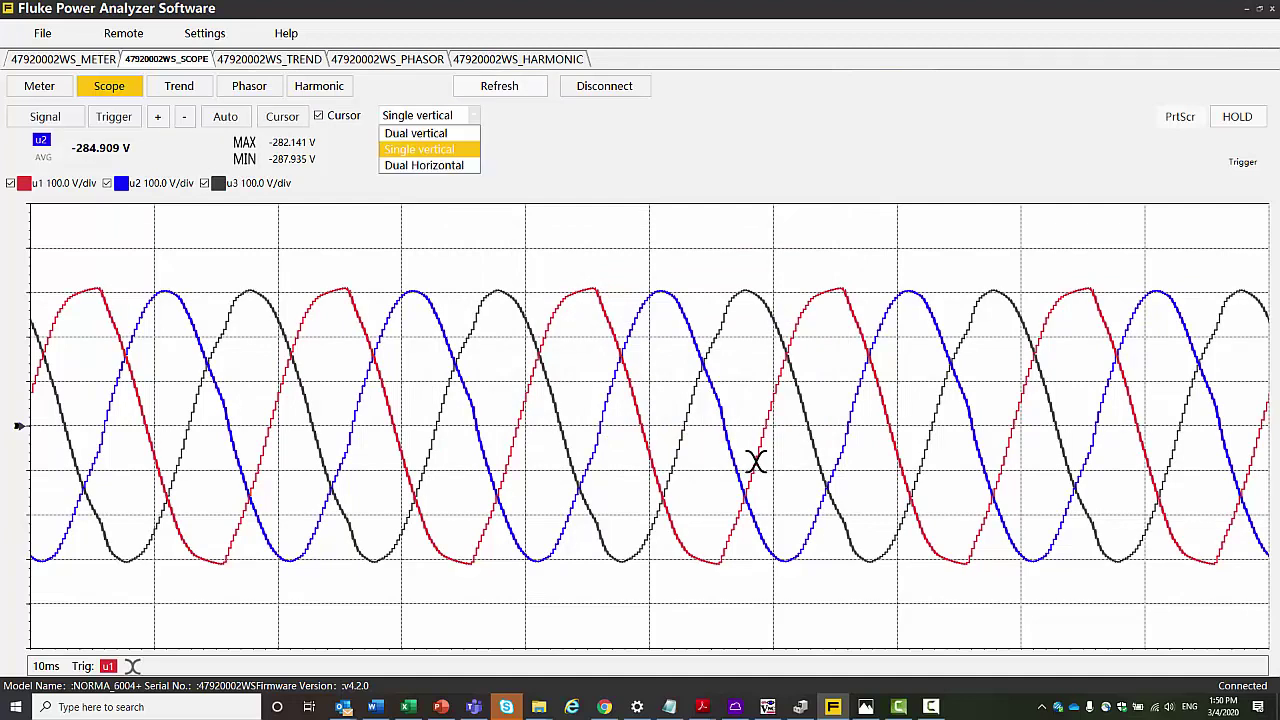
left_click(428, 133)
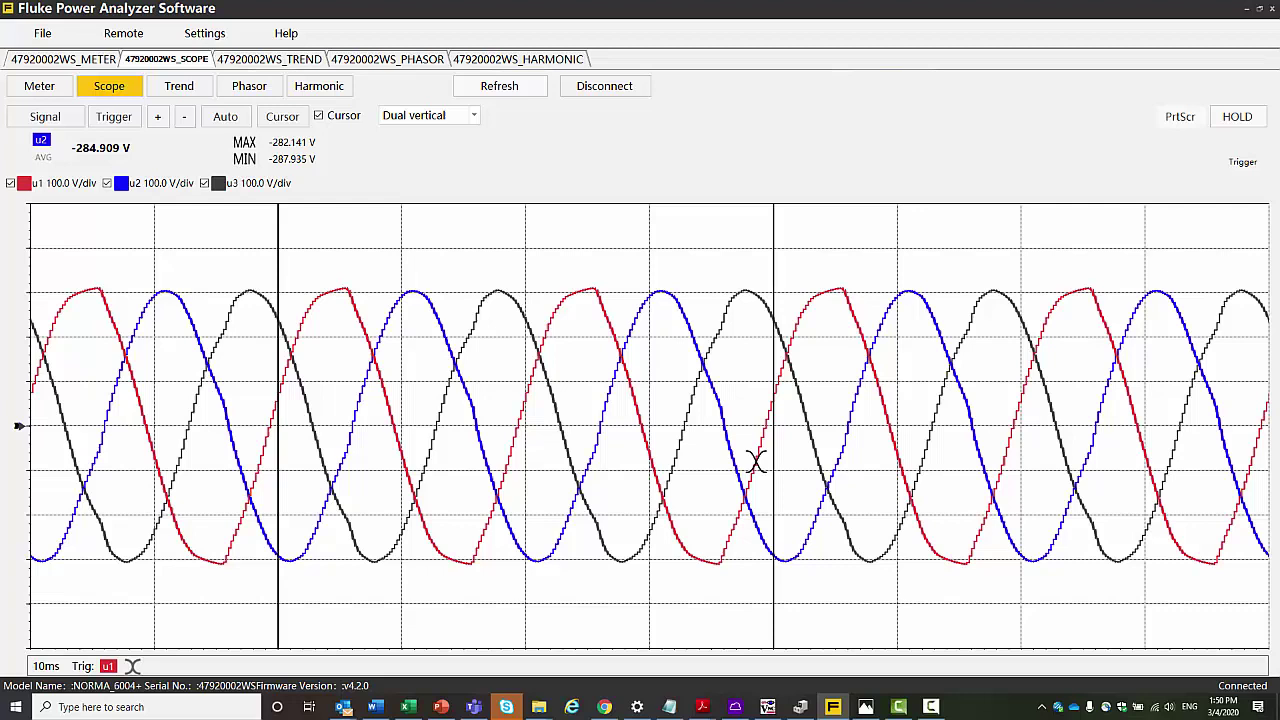
left_click(474, 115)
left_click(419, 149)
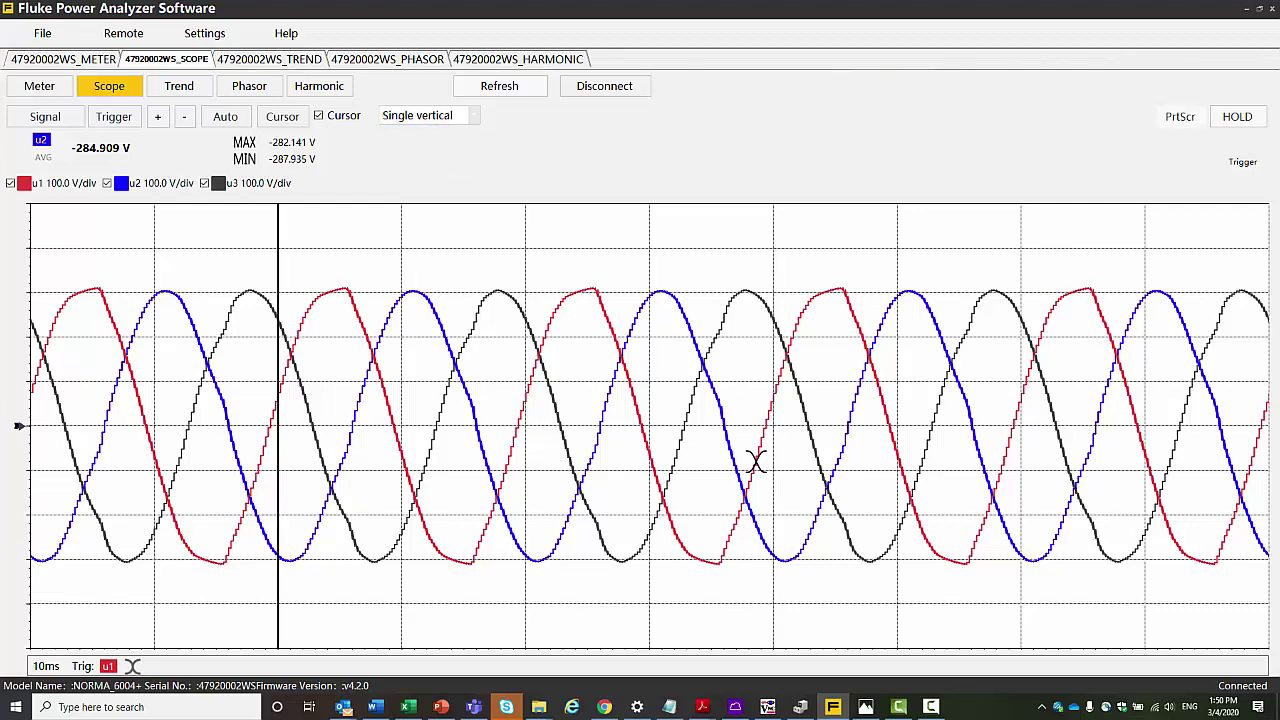
Step: Move the single vertical cursor to the second positive peak of the u1 waveform
left_click(755, 460)
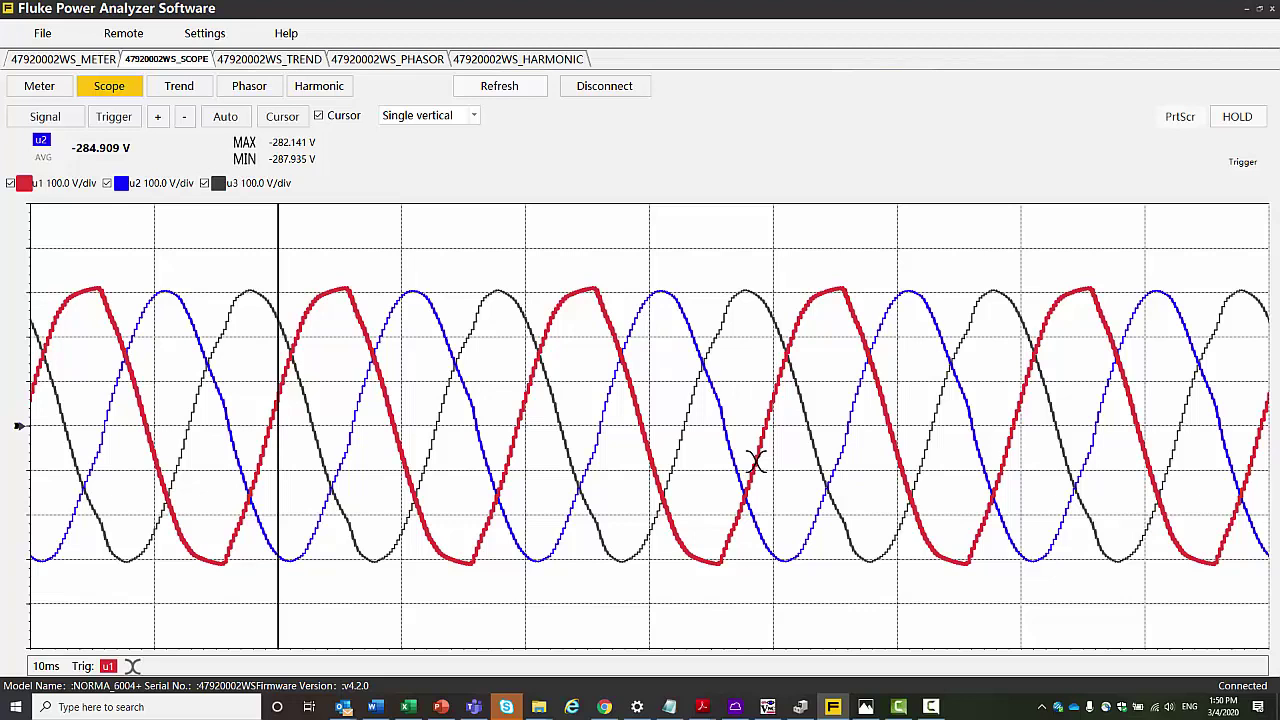
left_click(755, 460)
key("Right")
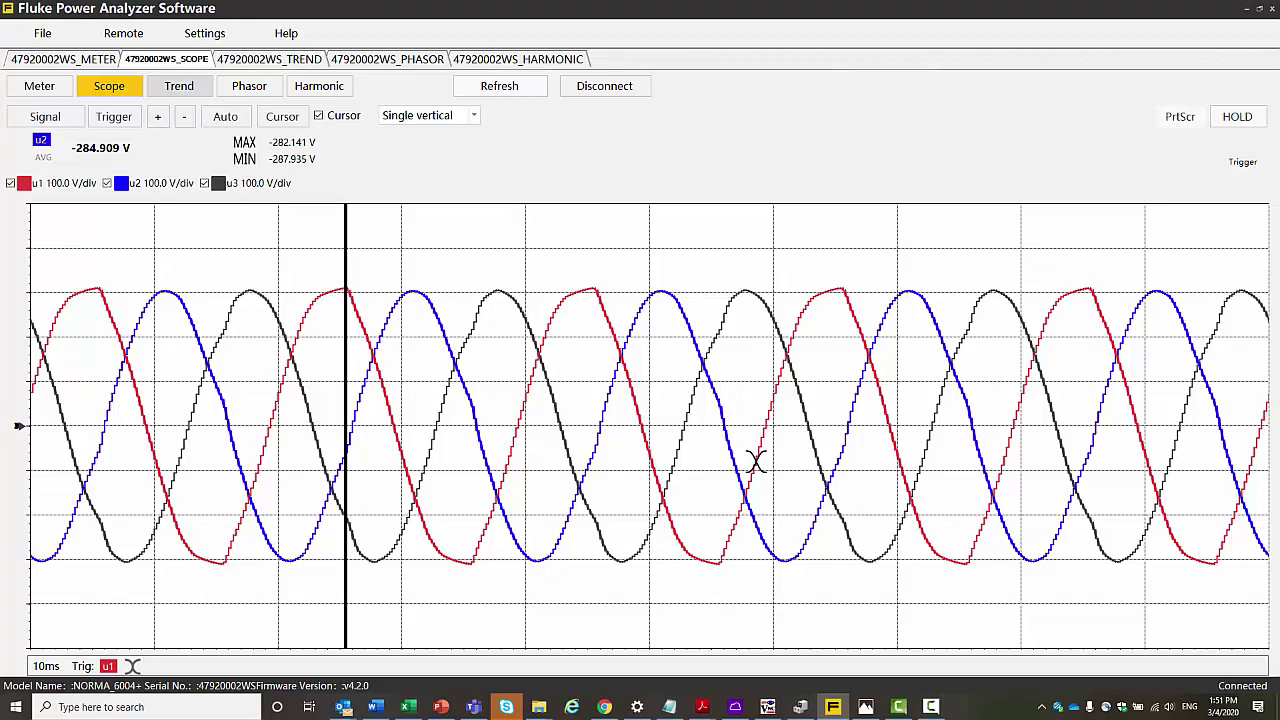
Step: Plot U1rms, U2rms and U3rms in the trend view
left_click(179, 86)
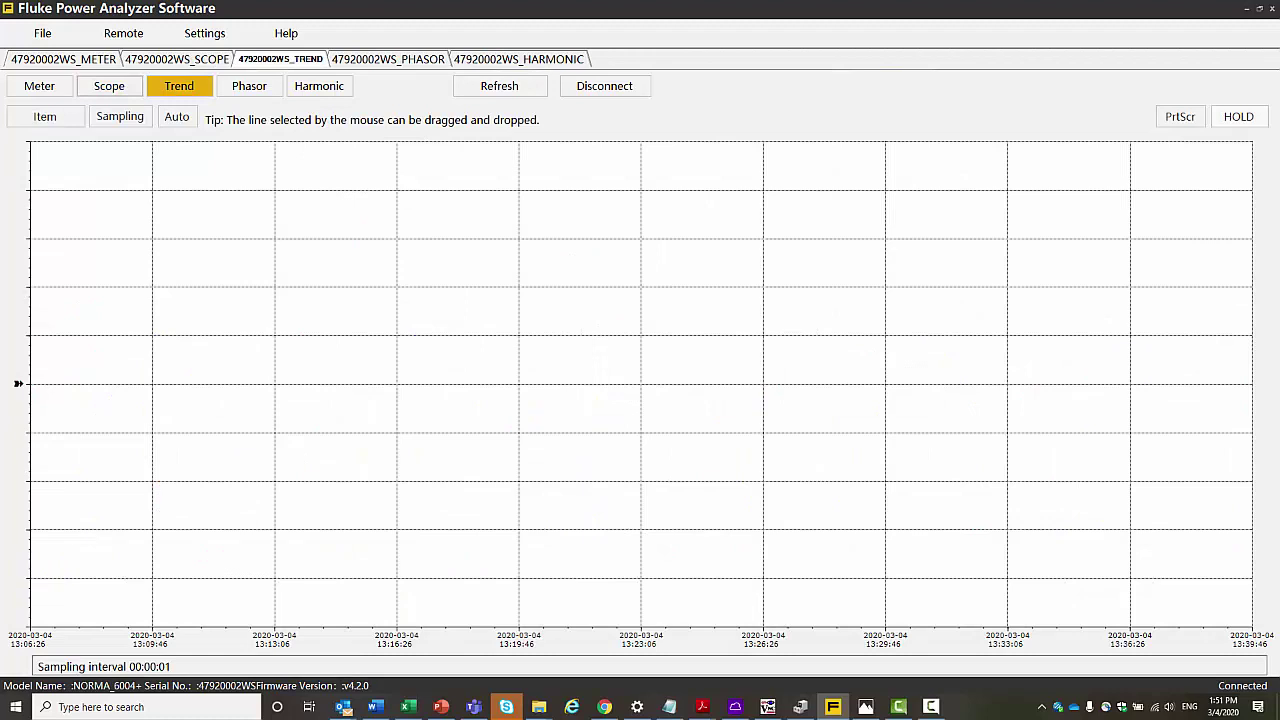
left_click(45, 116)
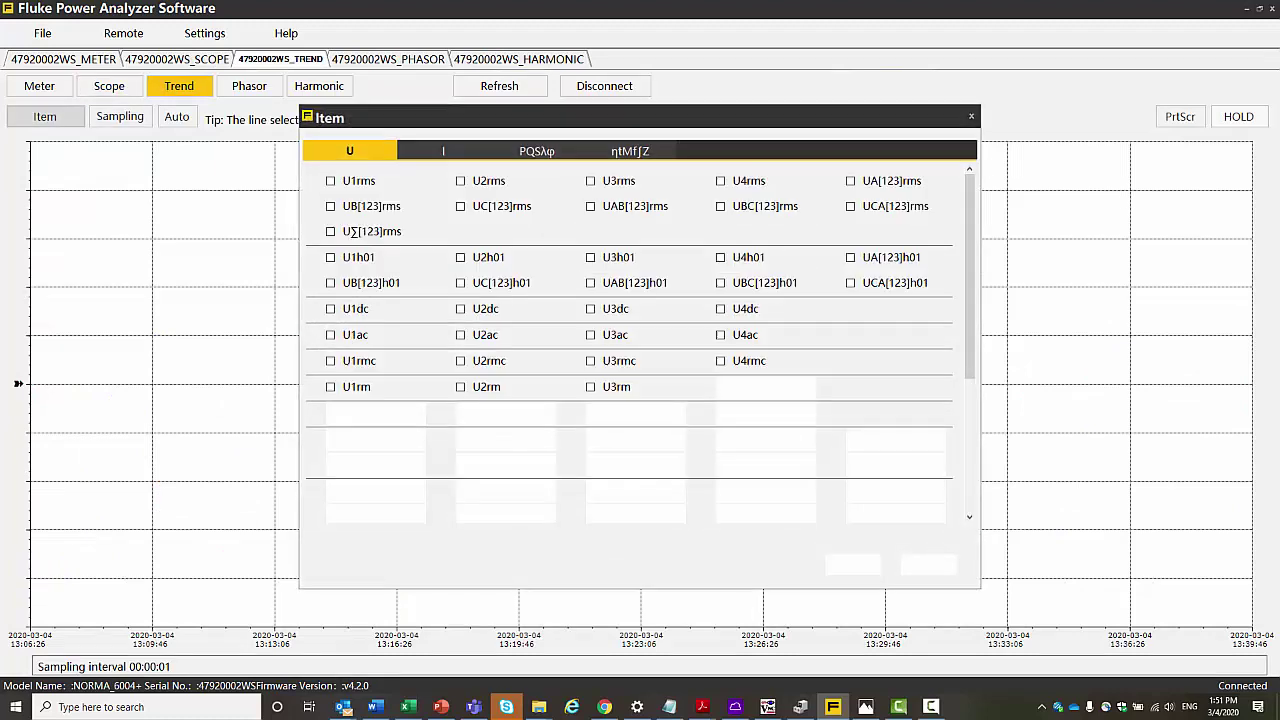
left_click(330, 181)
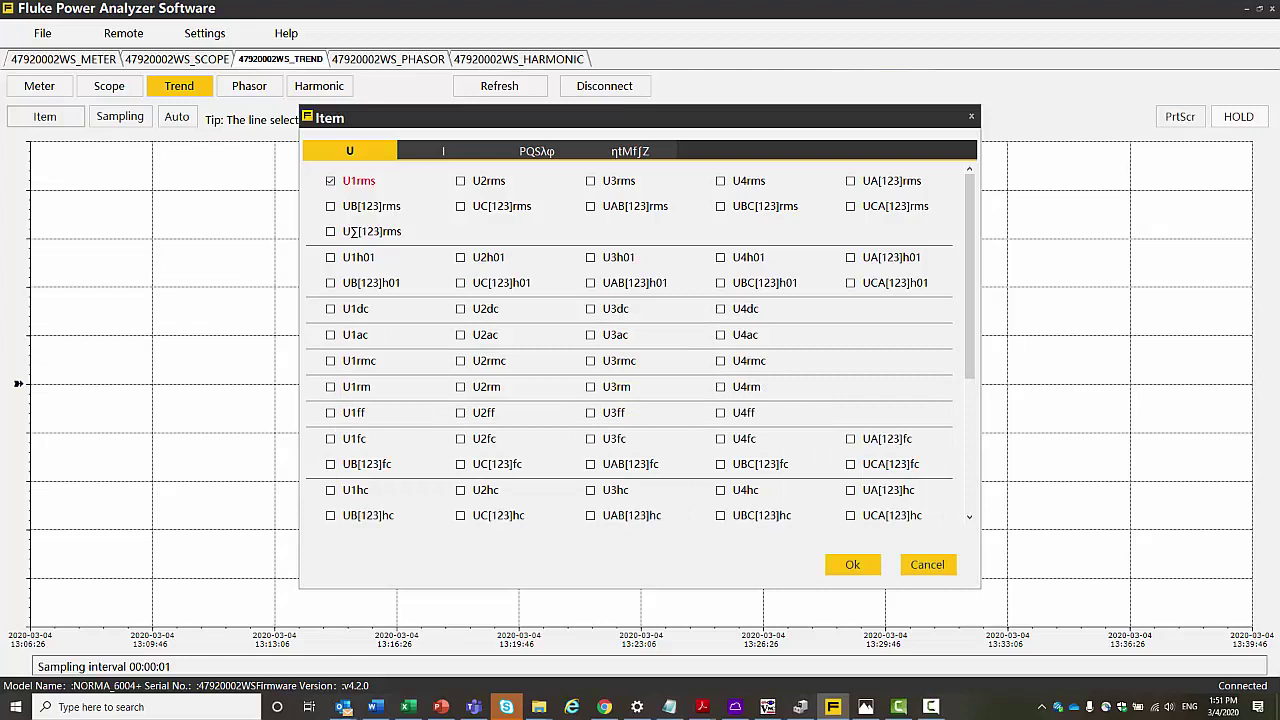
left_click(461, 181)
left_click(591, 181)
left_click(852, 564)
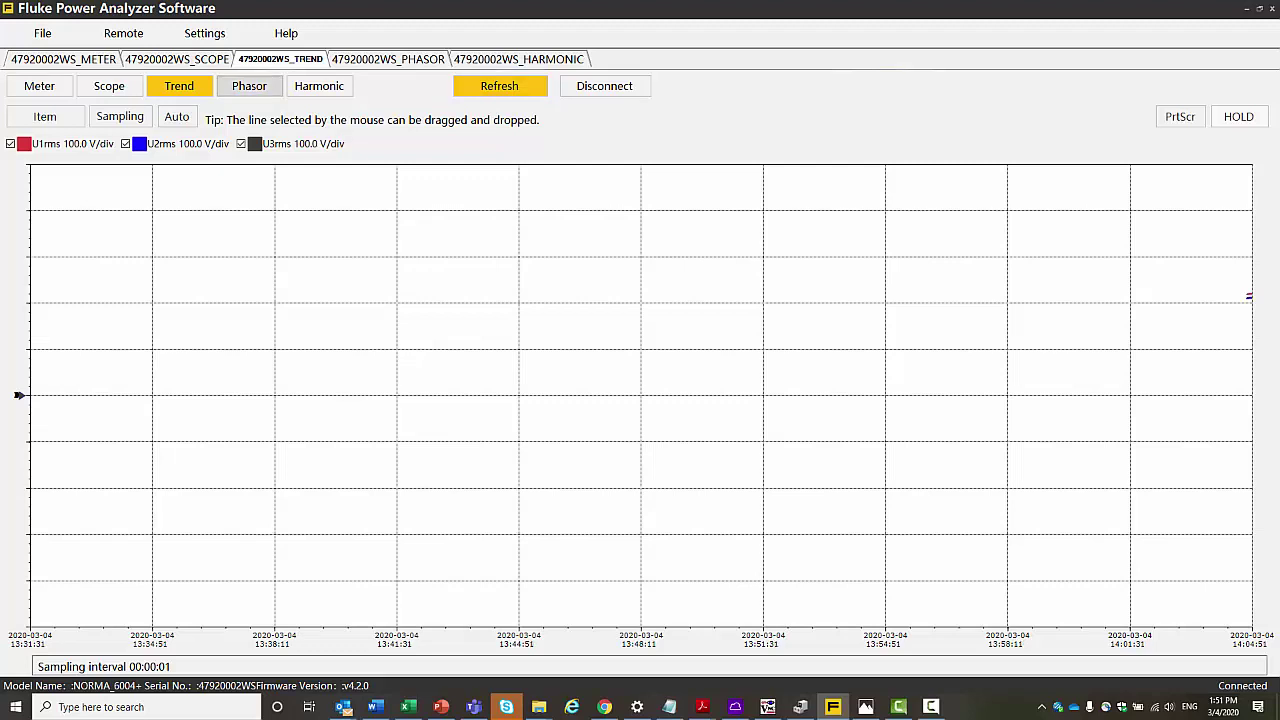
Step: View the phasor diagram, and display the harmonic histogram for U1
left_click(249, 86)
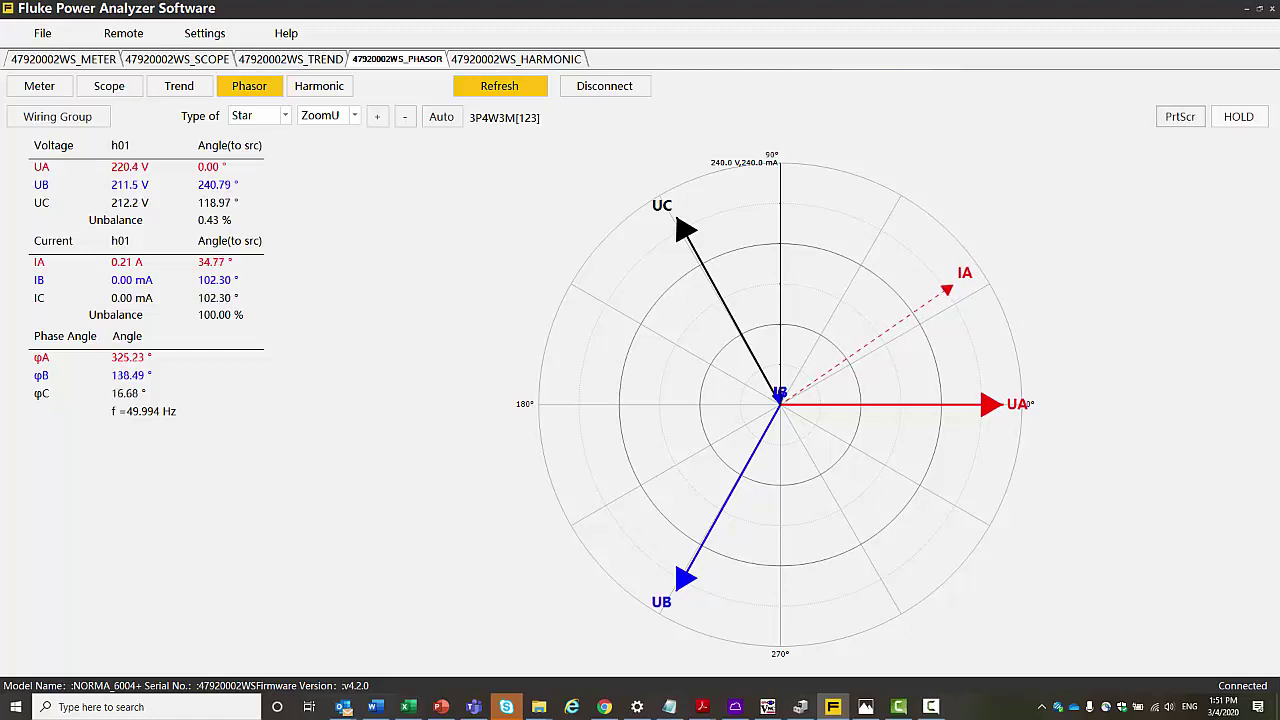
left_click(319, 86)
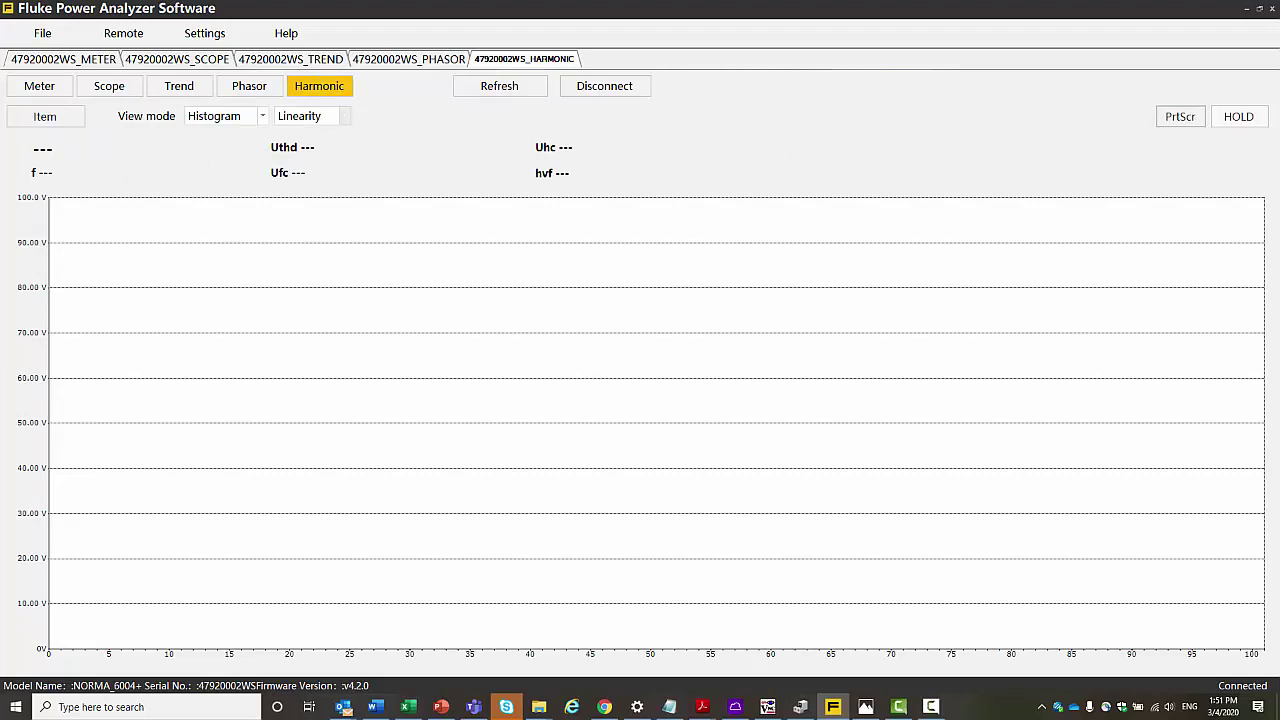
left_click(45, 116)
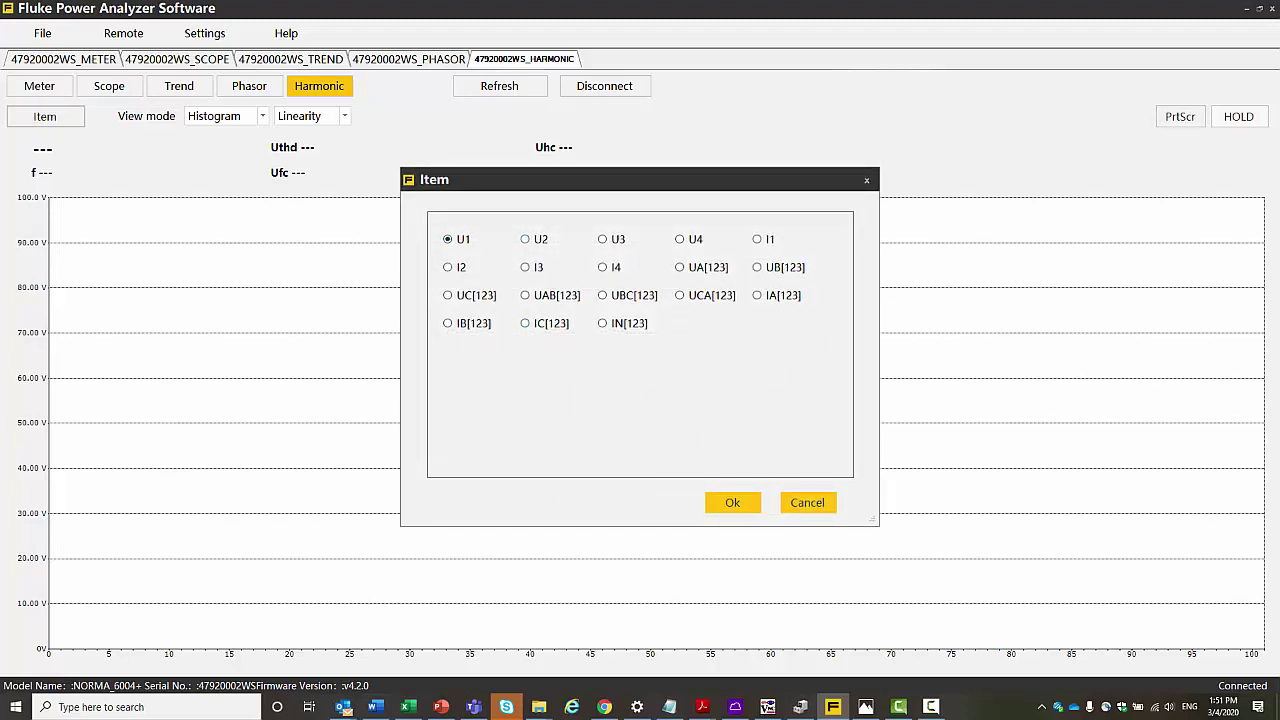
left_click(757, 239)
left_click(447, 239)
left_click(732, 502)
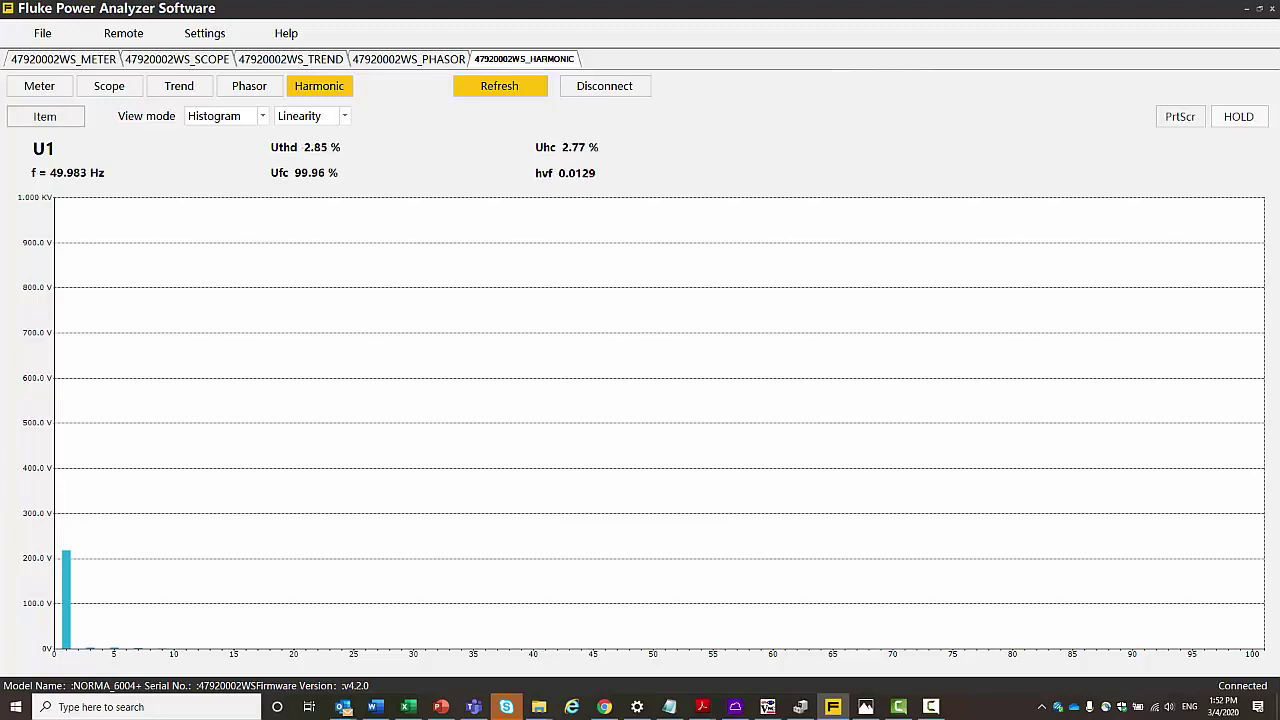
Step: Show the U1 harmonics as a table, and switch the view mode to FFT
left_click(262, 116)
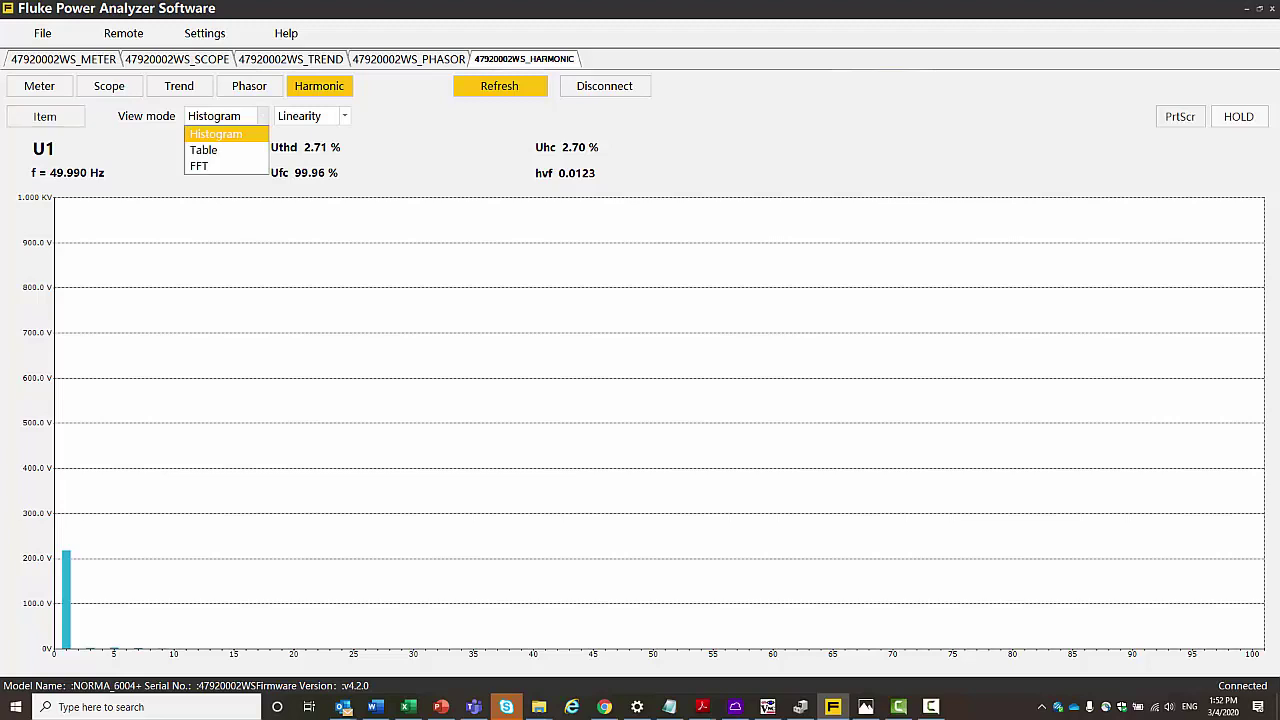
left_click(225, 150)
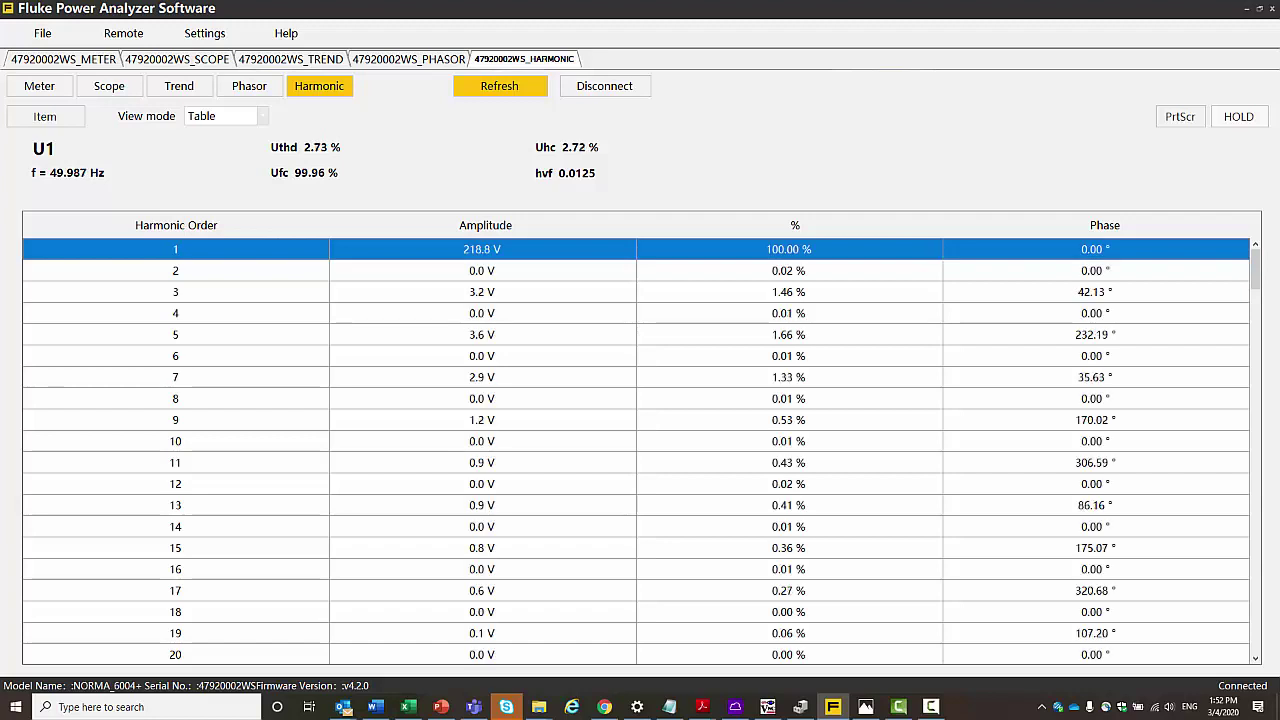
left_click(226, 116)
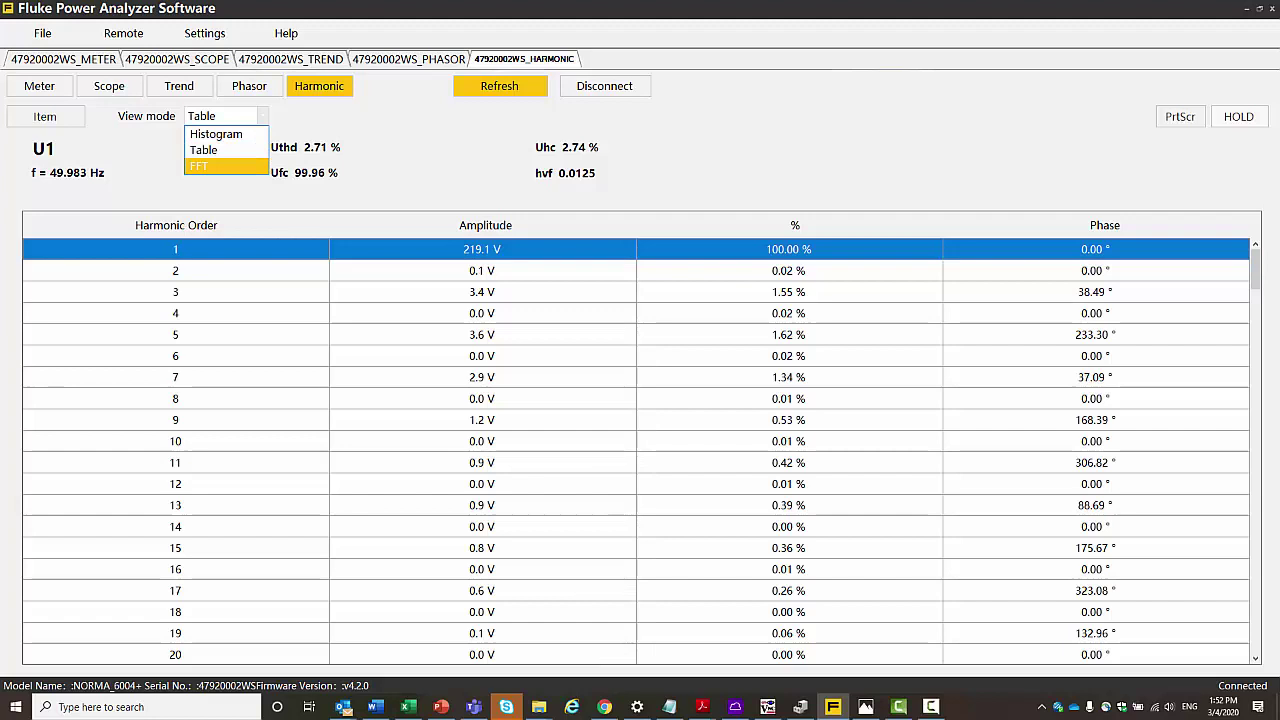
left_click(226, 165)
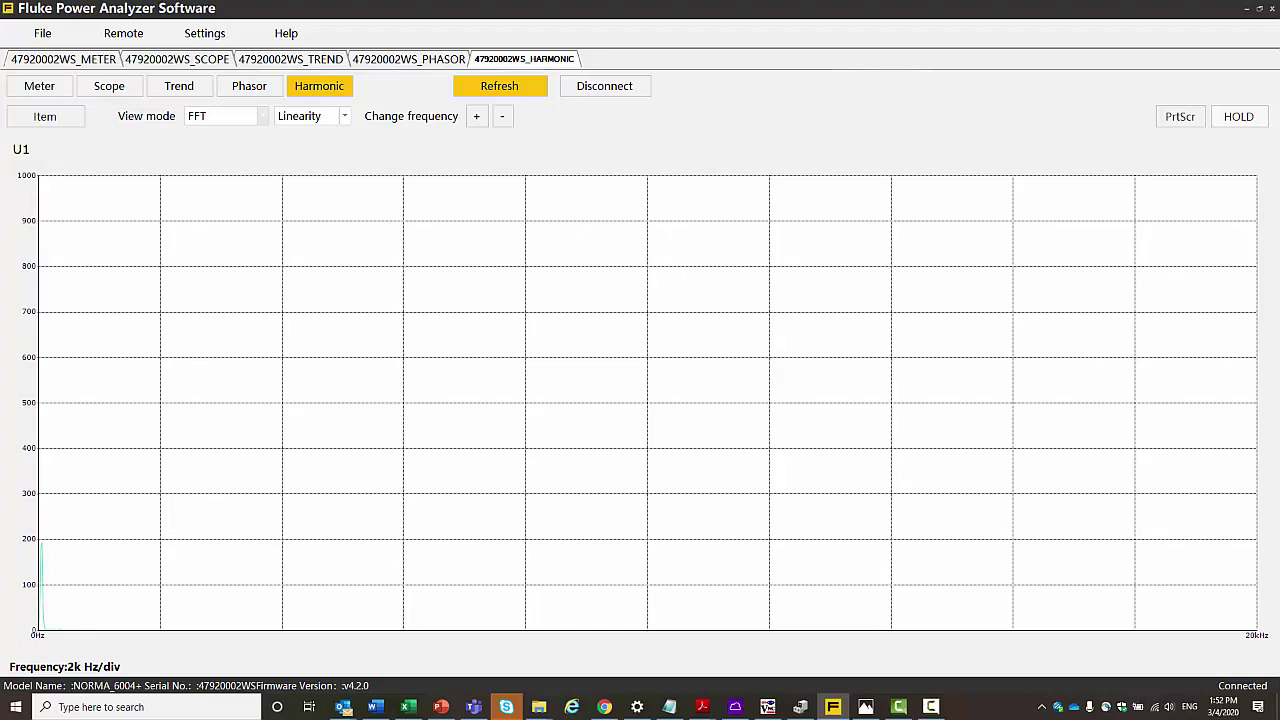
Step: Switch the U1 FFT plot to a logarithmic scale and set its frequency scale to 100 Hz/div
left_click(344, 116)
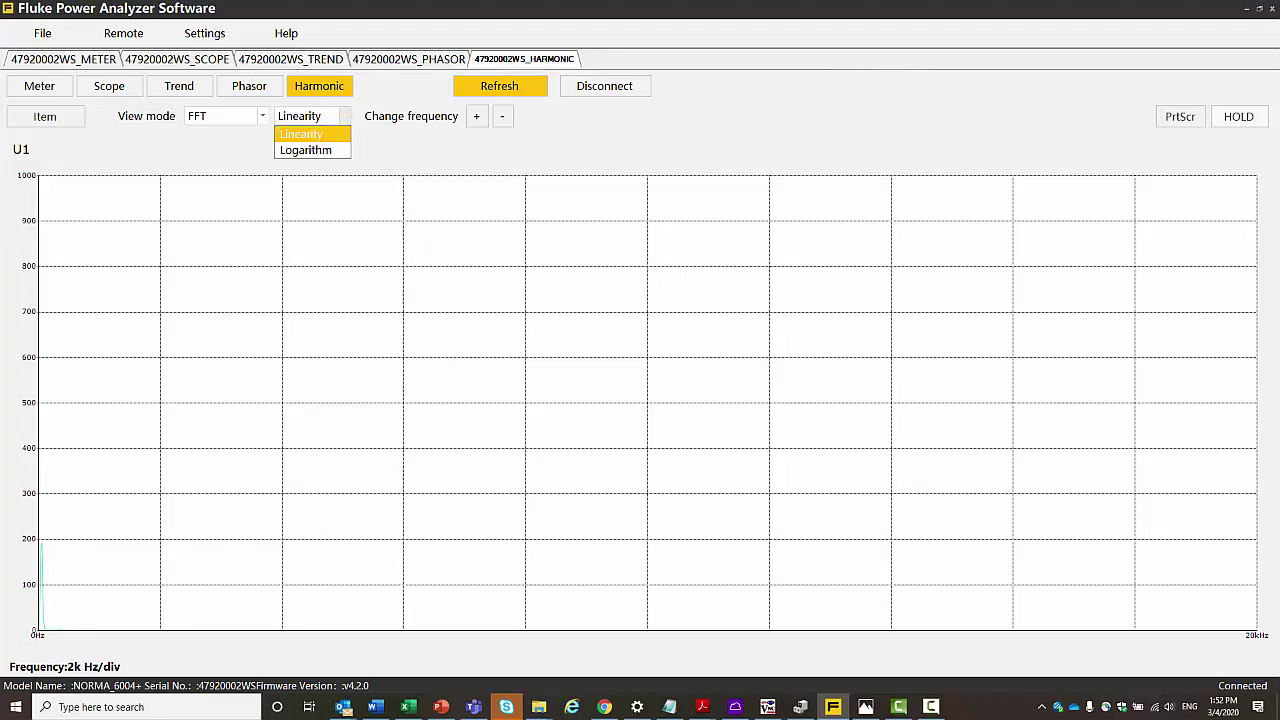
left_click(306, 150)
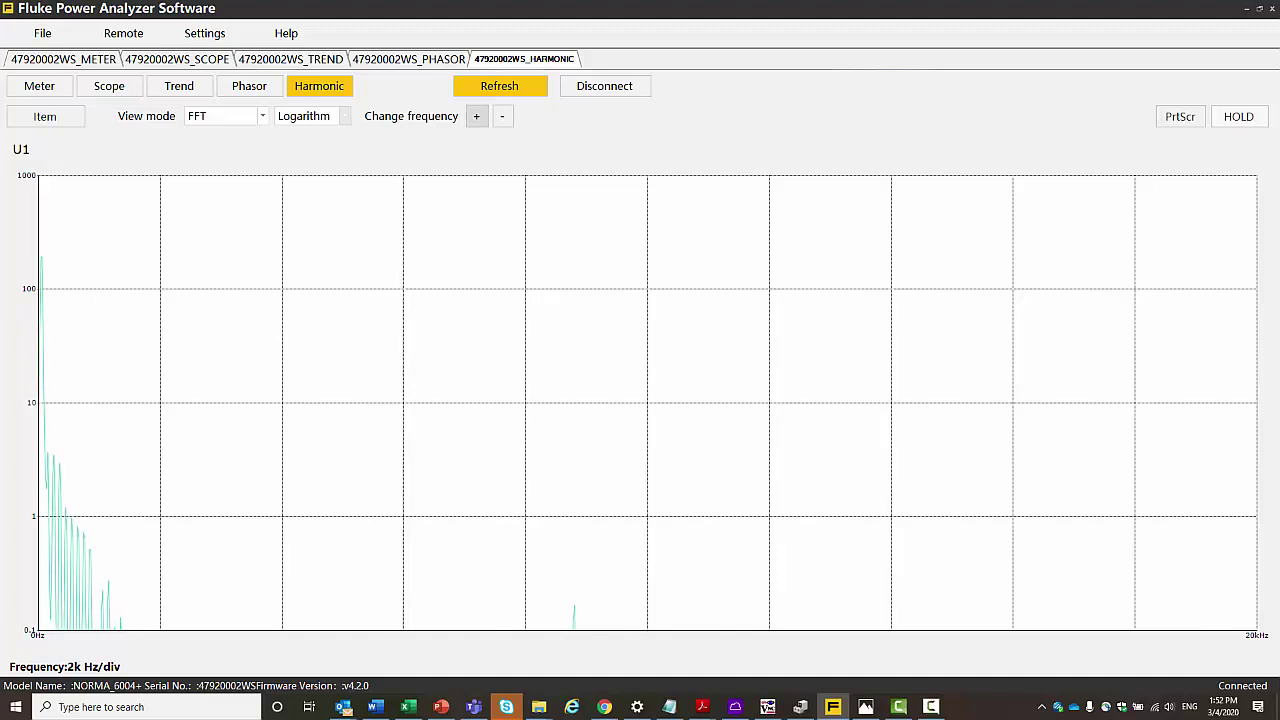
left_click(476, 116)
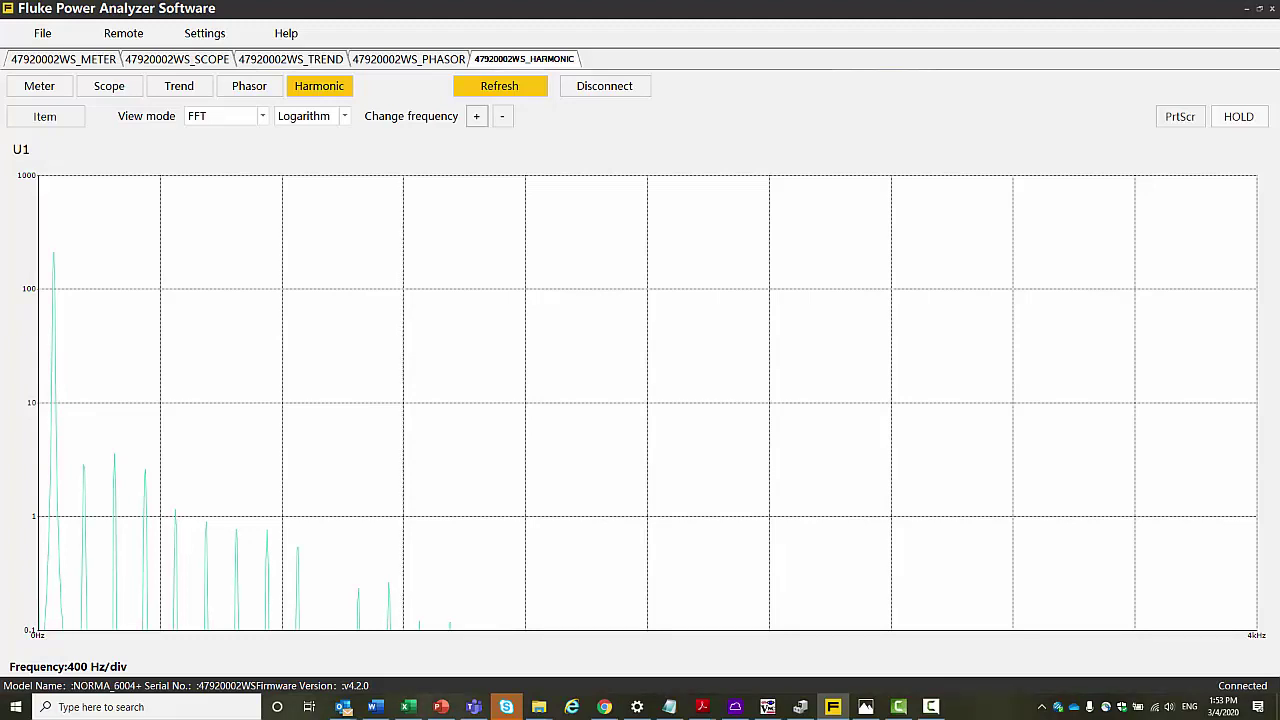
left_click(476, 116)
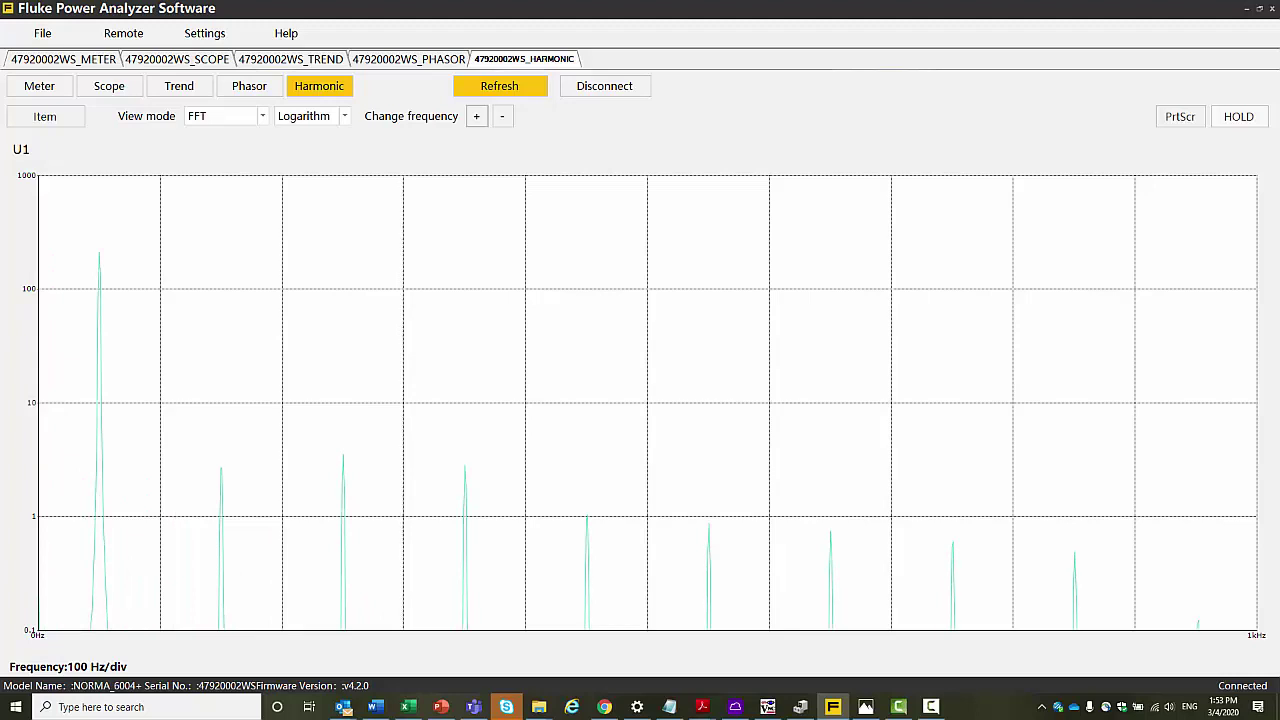
Step: Open the instrument's basic configuration and examine the voltage and current line filter options for CH1
left_click(123, 33)
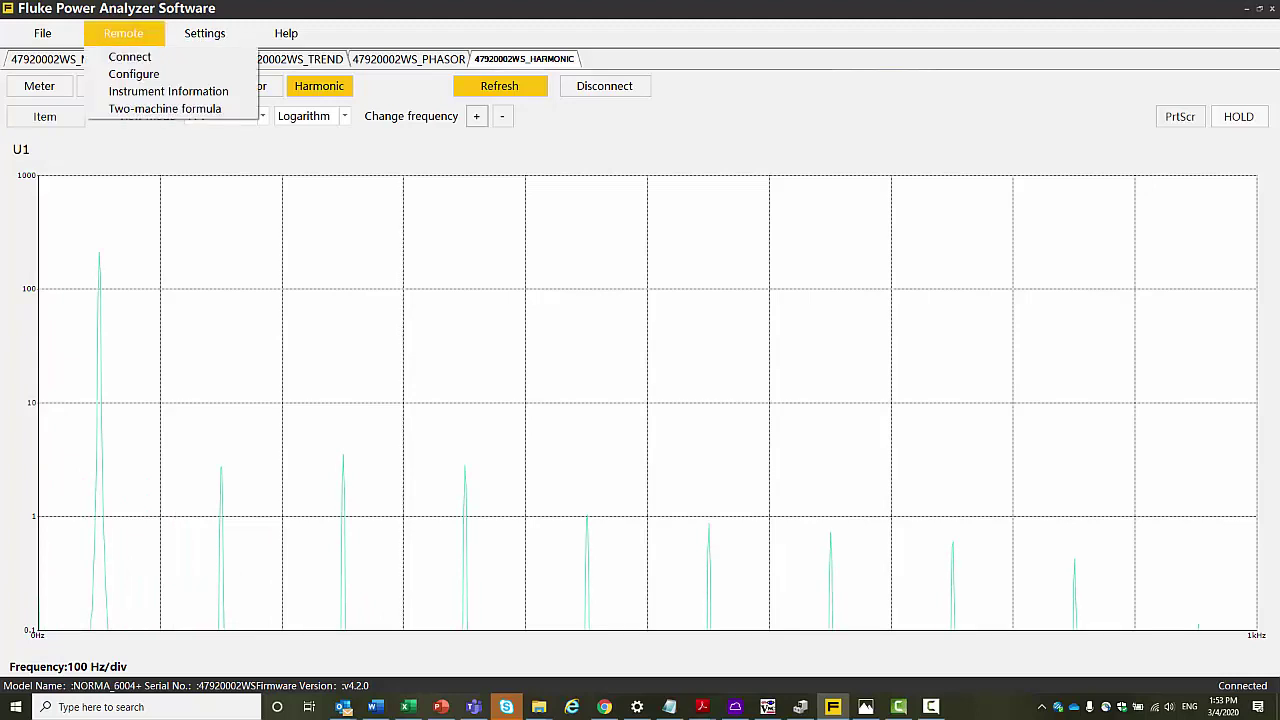
left_click(134, 74)
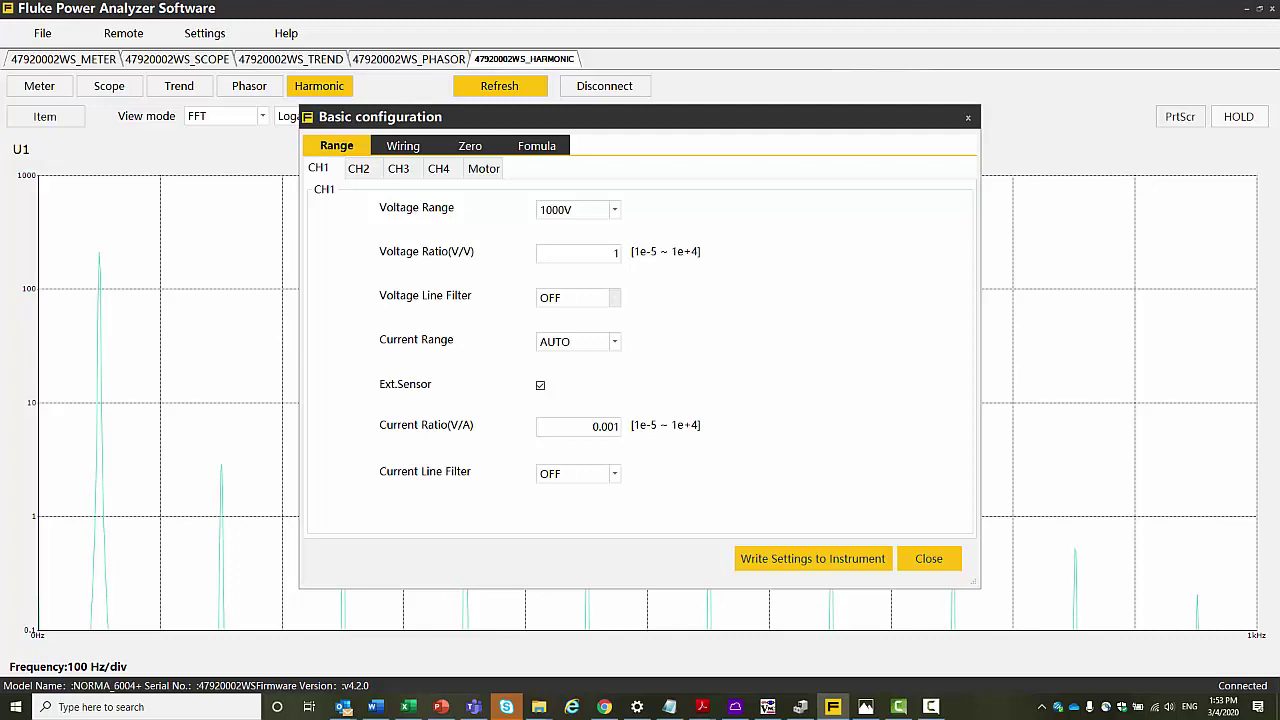
left_click(614, 297)
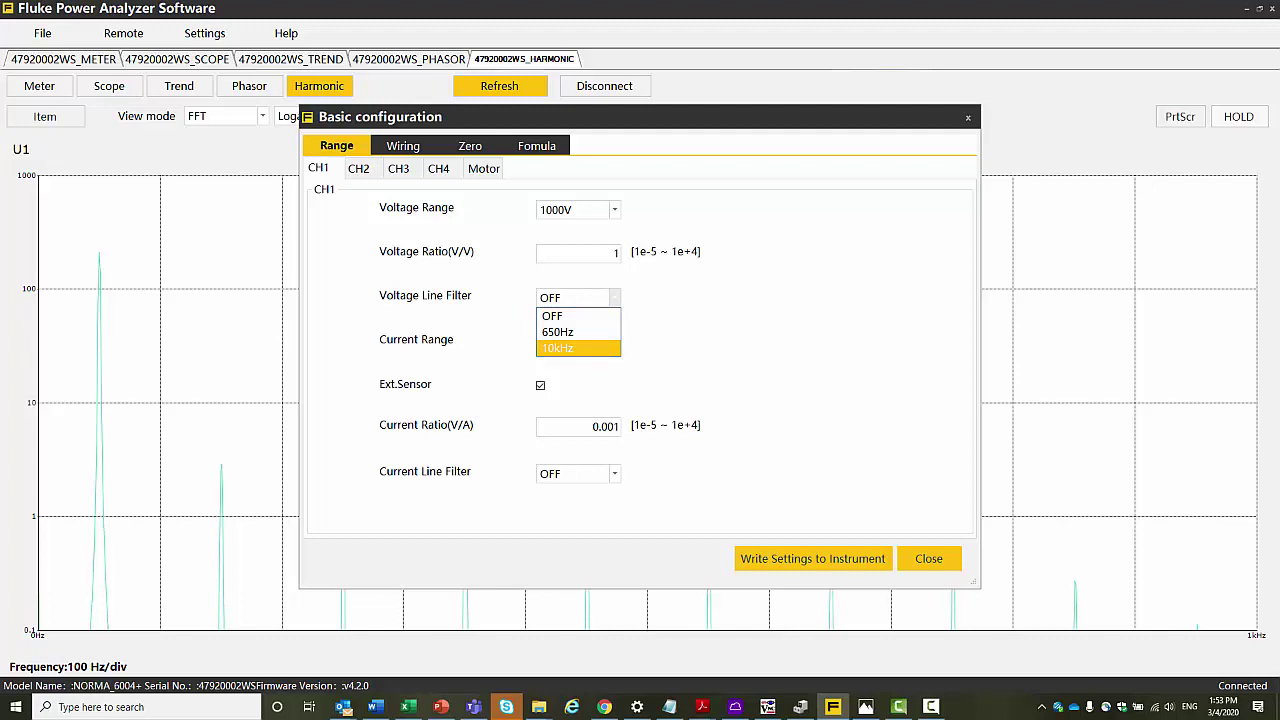
key("Escape")
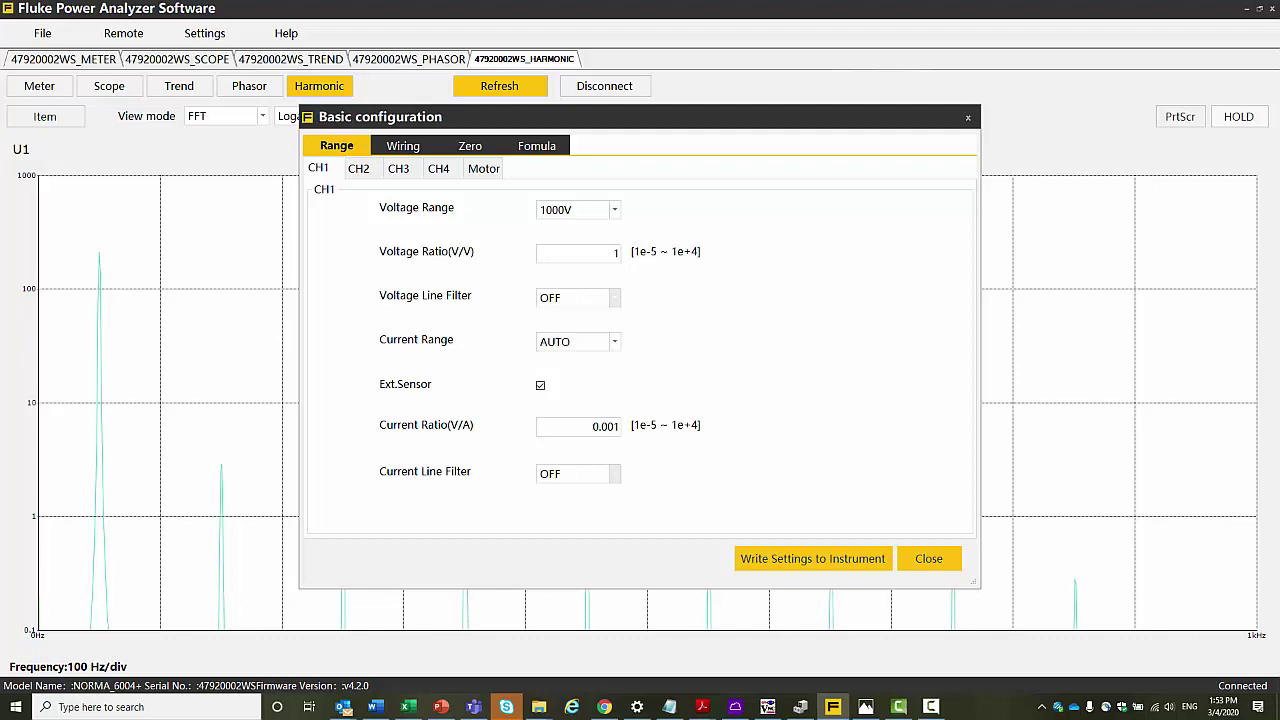
left_click(614, 473)
left_click(614, 473)
Step: Review the range settings of CH2, CH3 and CH4, and the motor speed and torque settings
left_click(358, 168)
left_click(398, 168)
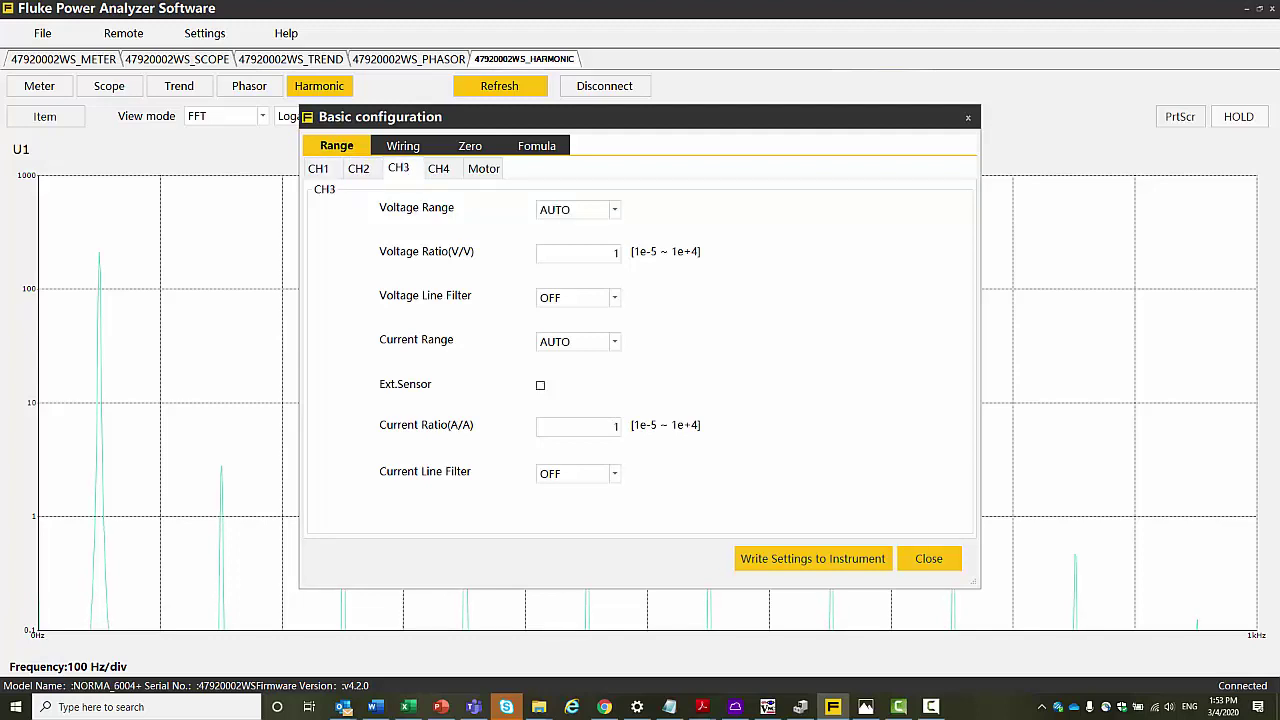
left_click(438, 168)
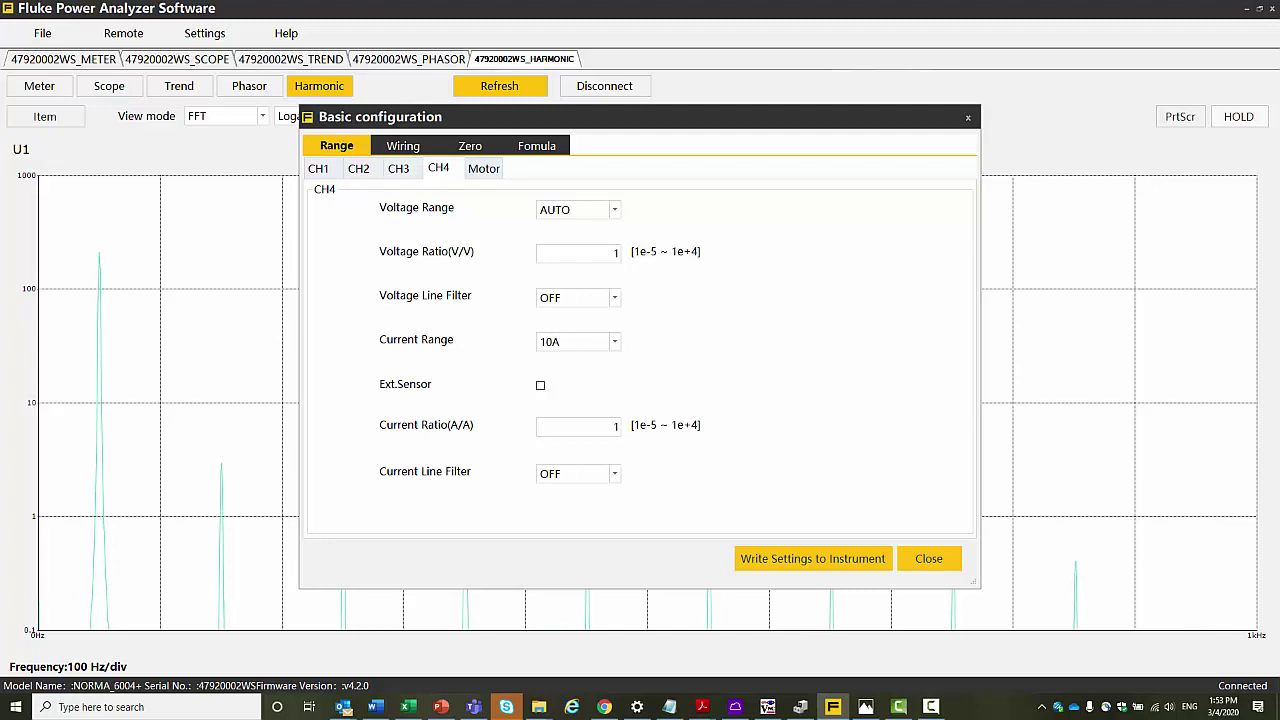
left_click(483, 168)
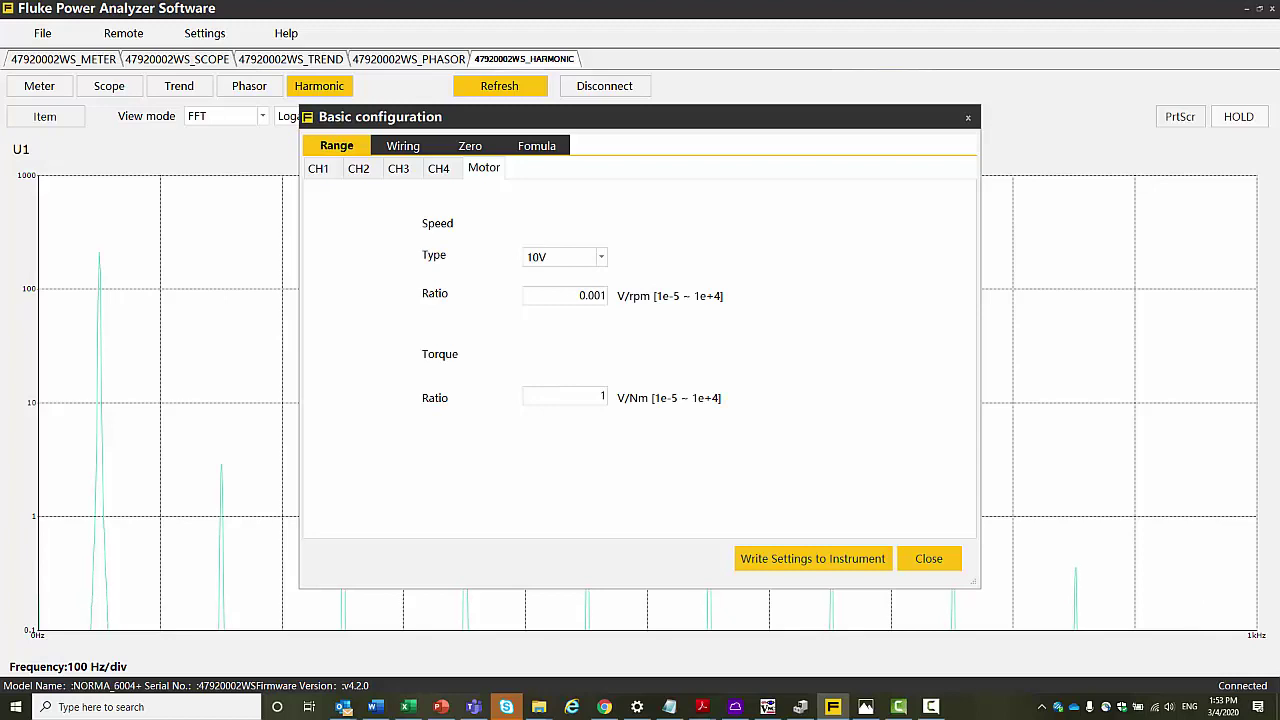
Step: Review the wiring configuration and the sync source options for the 3P4W3M and 1P2W1M groups
left_click(403, 145)
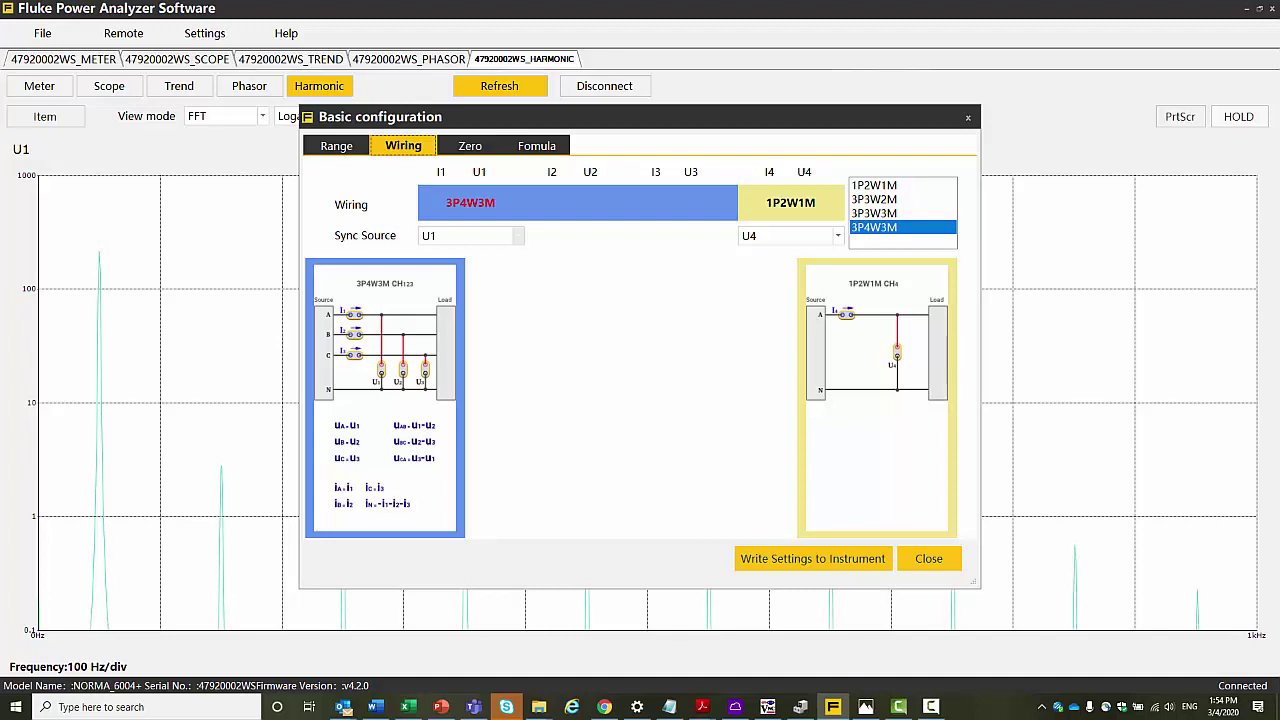
left_click(518, 235)
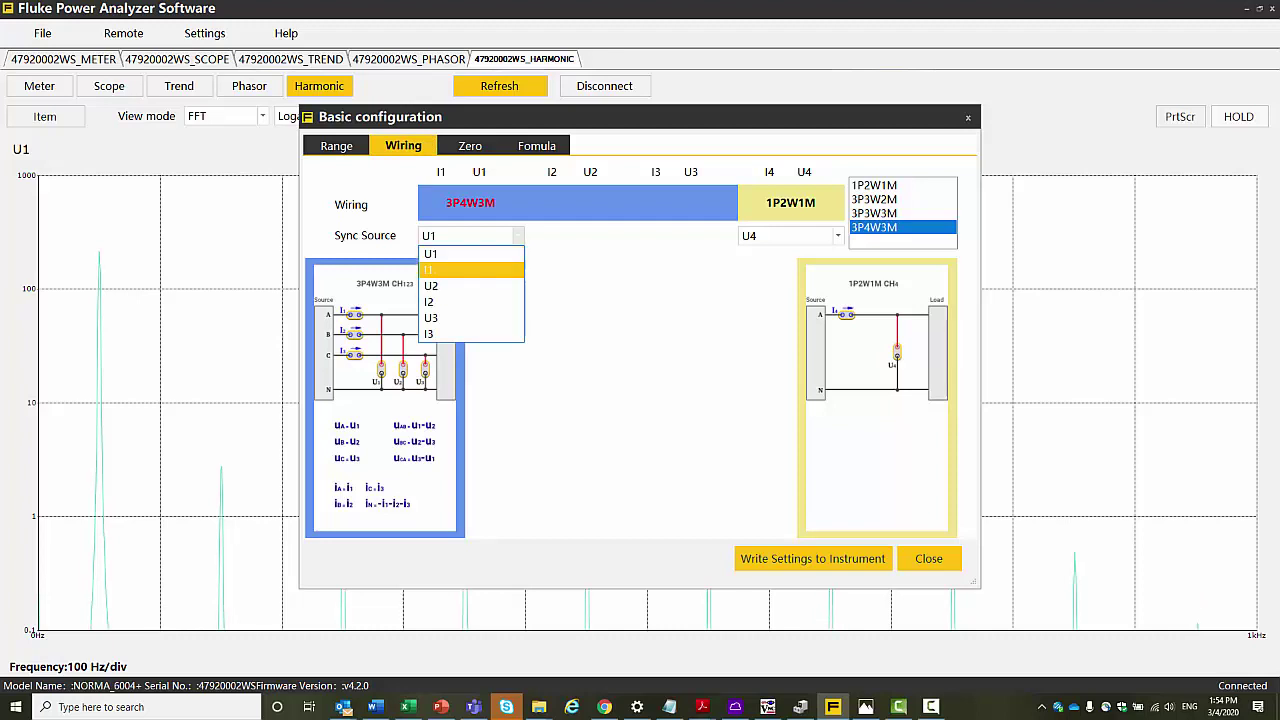
left_click(470, 318)
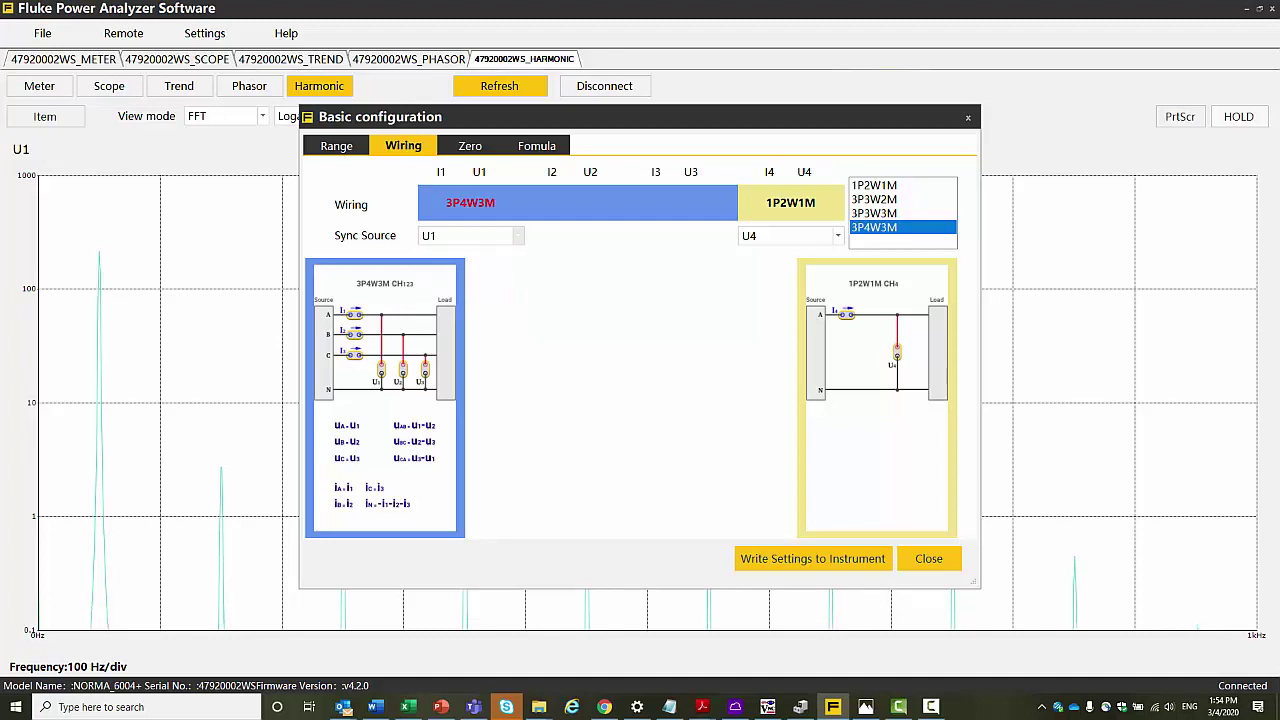
left_click(838, 236)
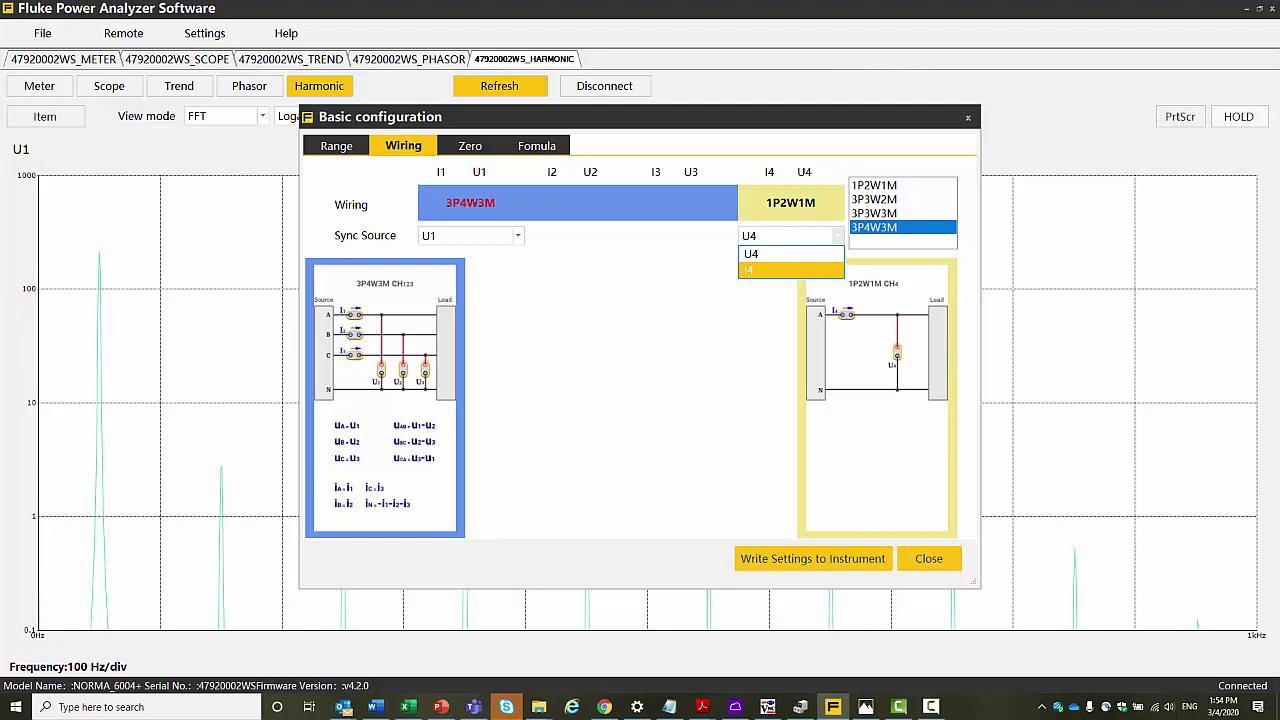
key("Escape")
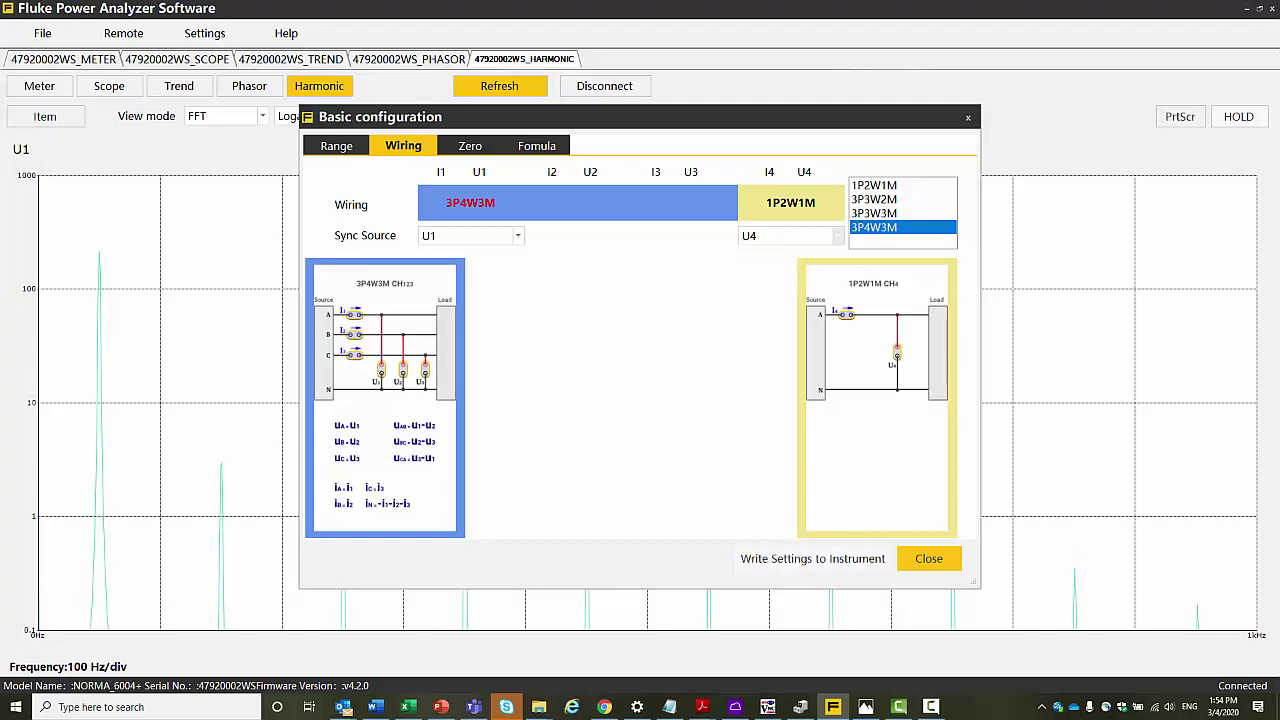
Step: Review the channel zeroing and hvf/hcf formula settings, return to the range settings, and close the basic configuration
left_click(469, 145)
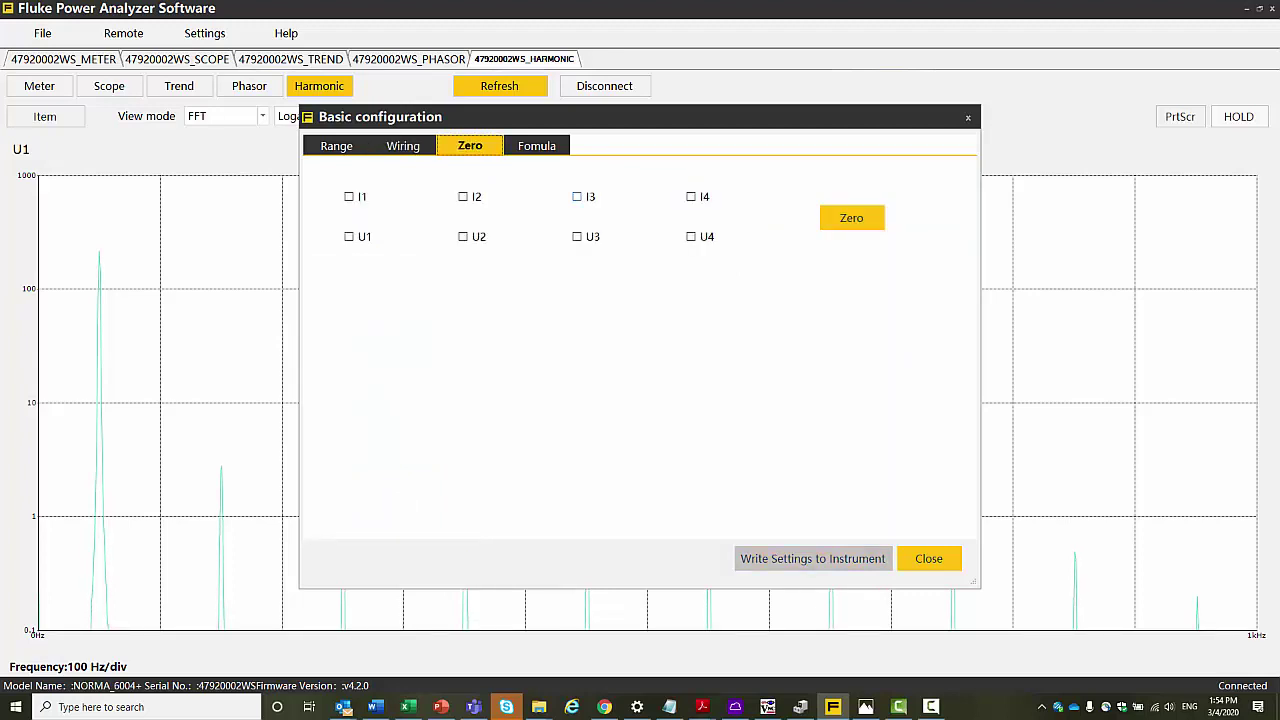
key("ctrl+Tab")
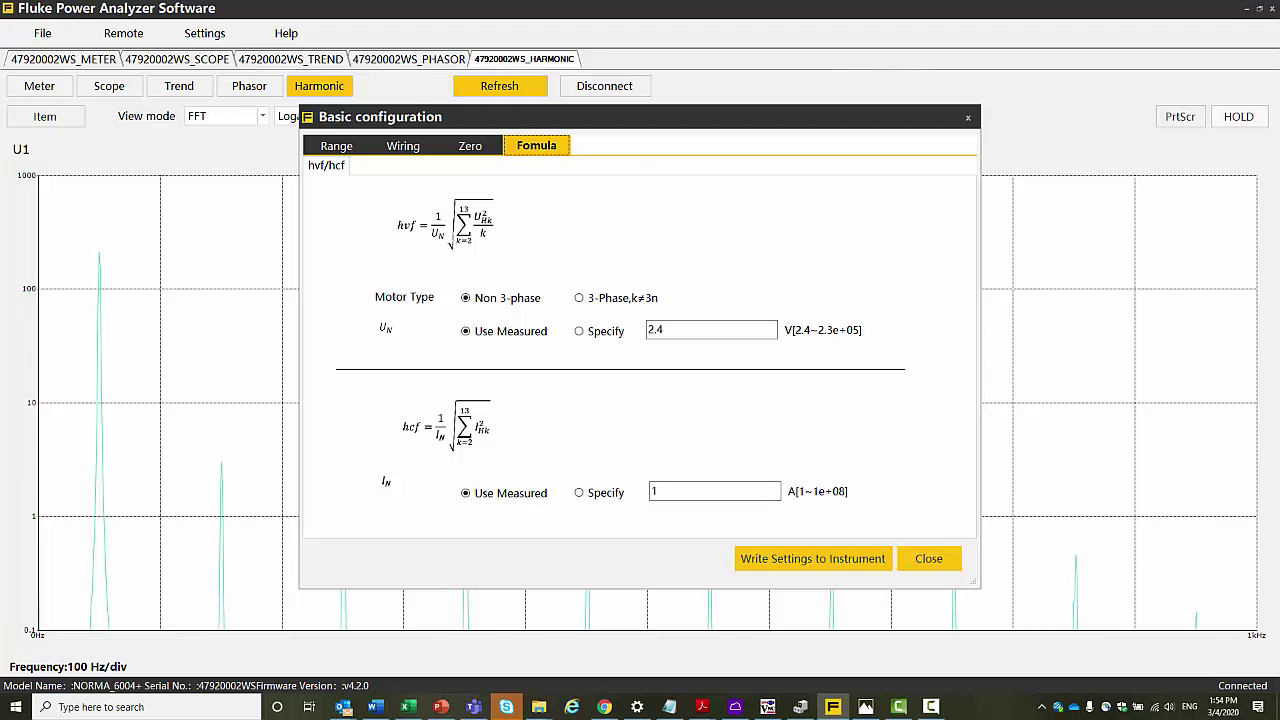
left_click(336, 145)
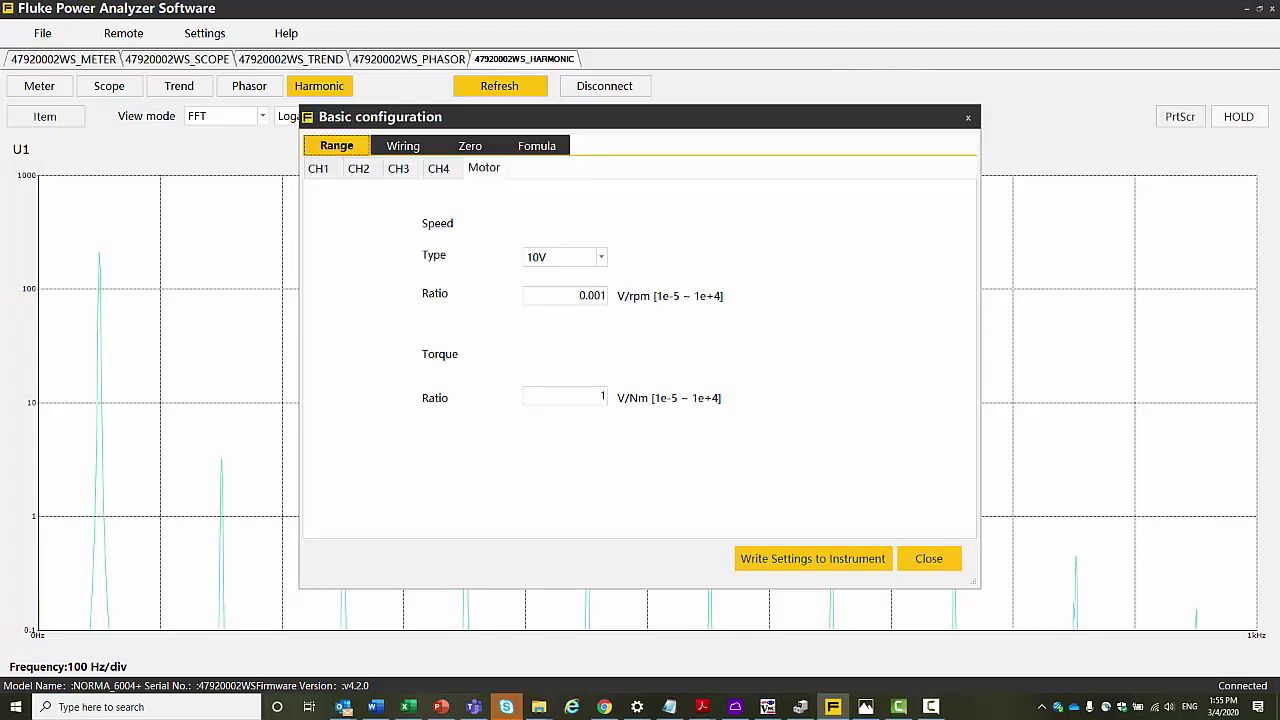
left_click(928, 558)
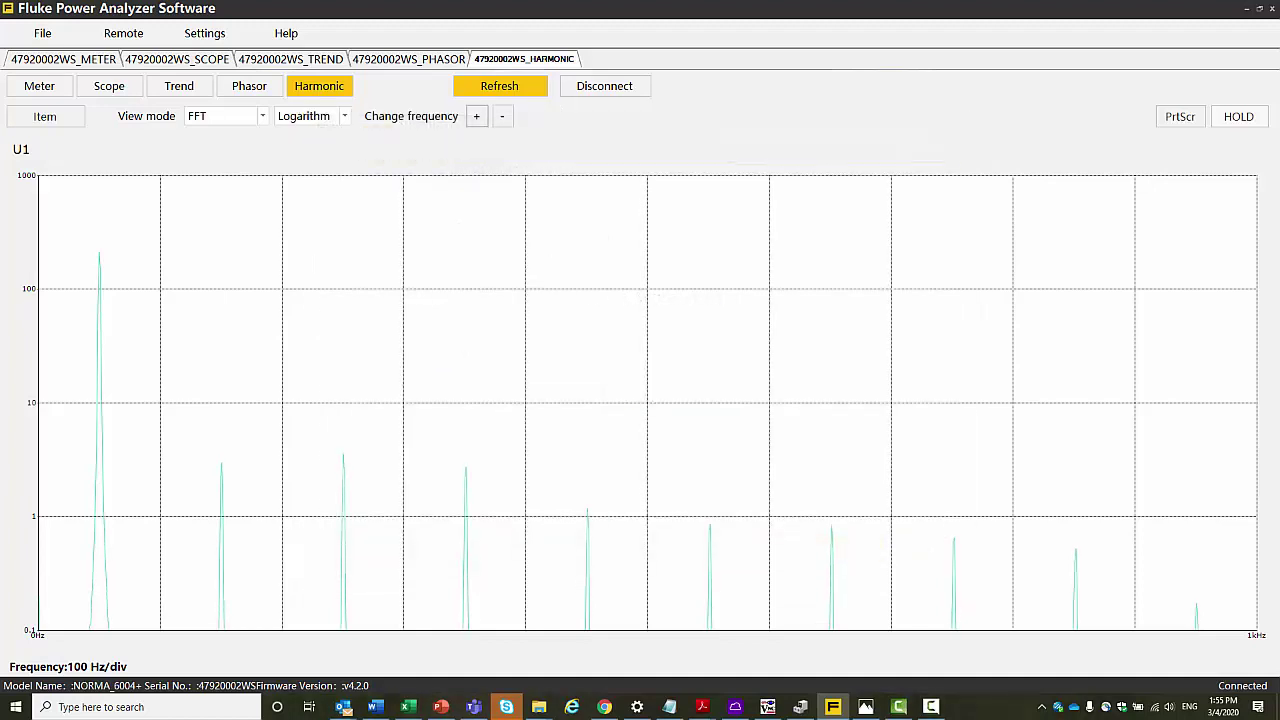
Step: View the connected analyzer's instrument information and close it
left_click(123, 33)
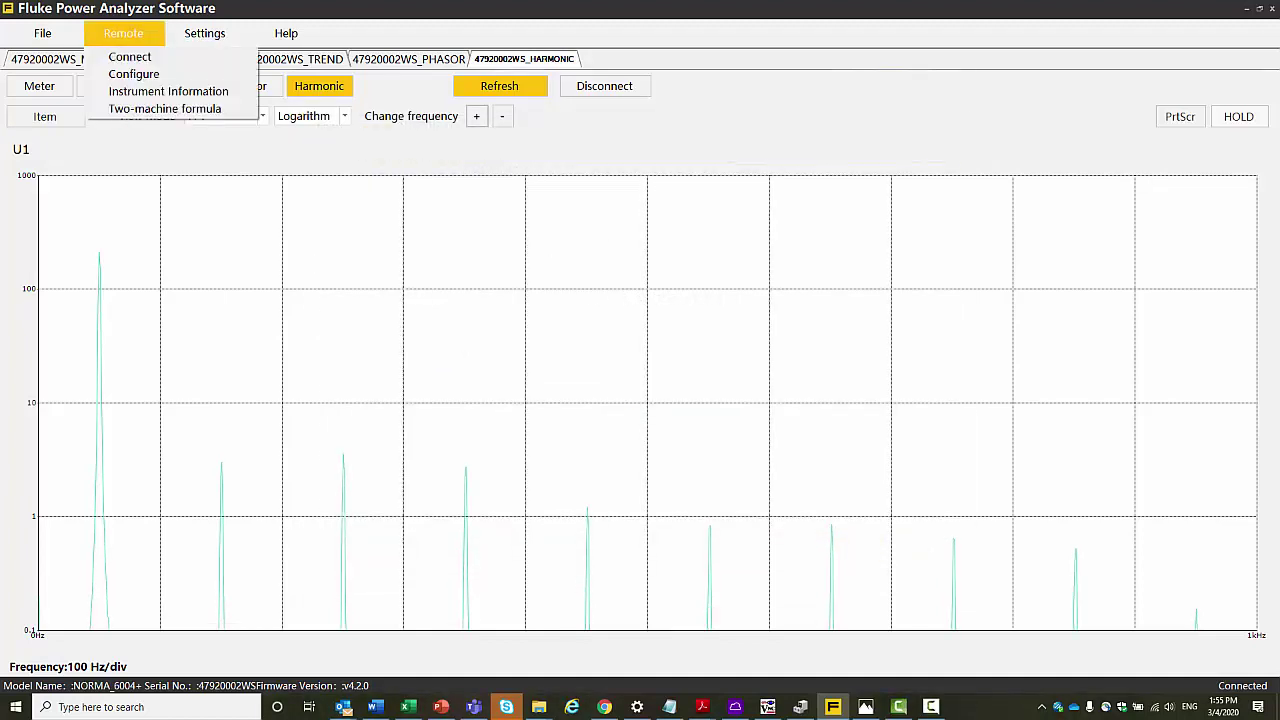
left_click(168, 91)
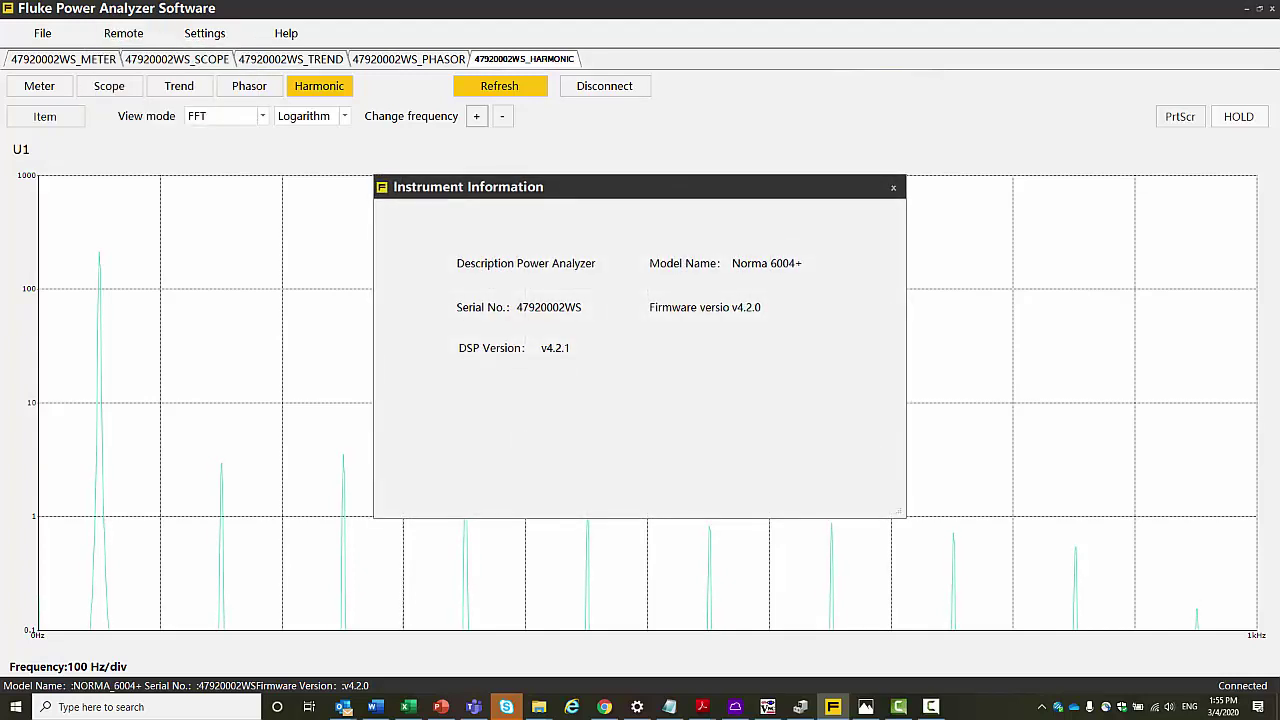
left_click(893, 187)
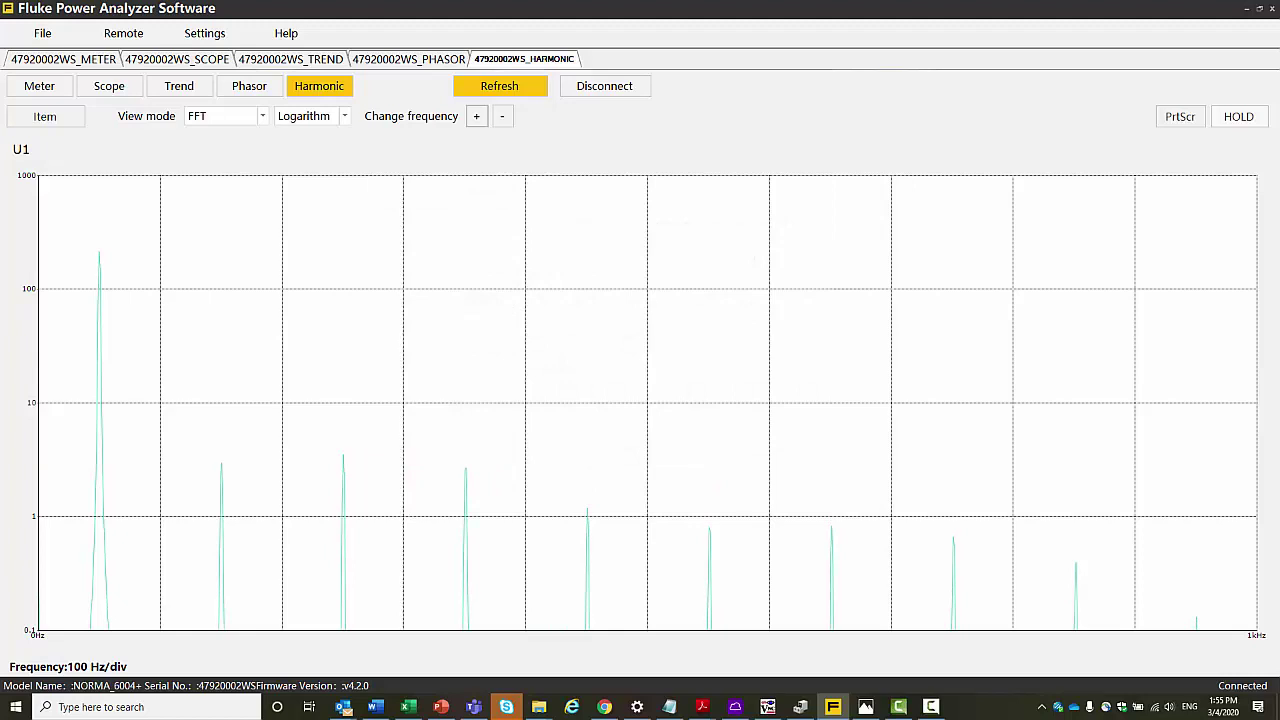
Step: Try to open the two-machine formula configuration and dismiss the warning
left_click(123, 33)
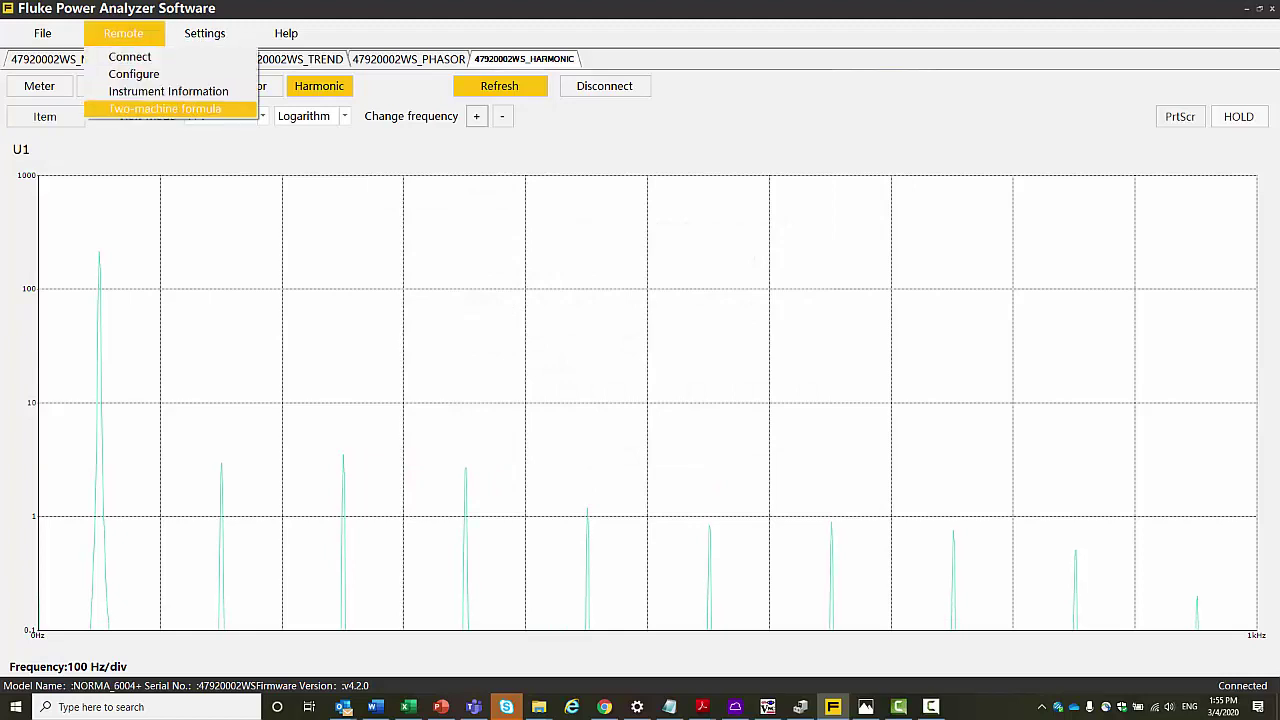
left_click(160, 110)
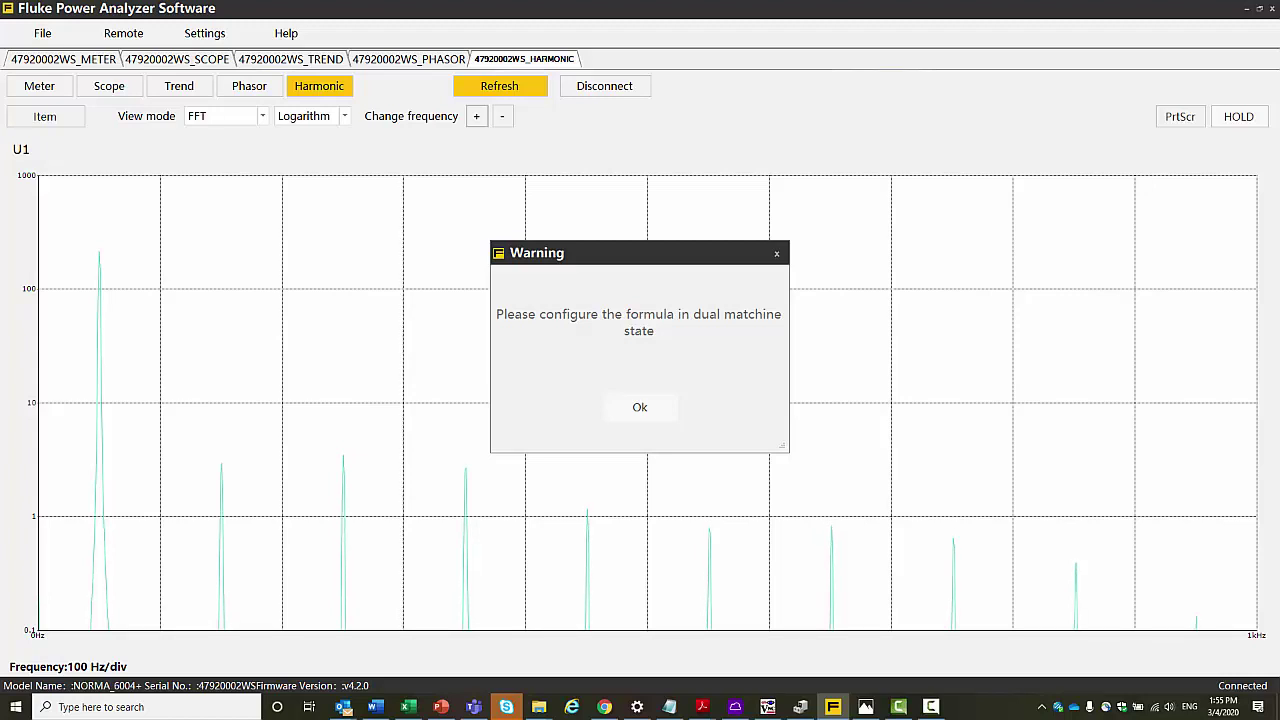
key("Return")
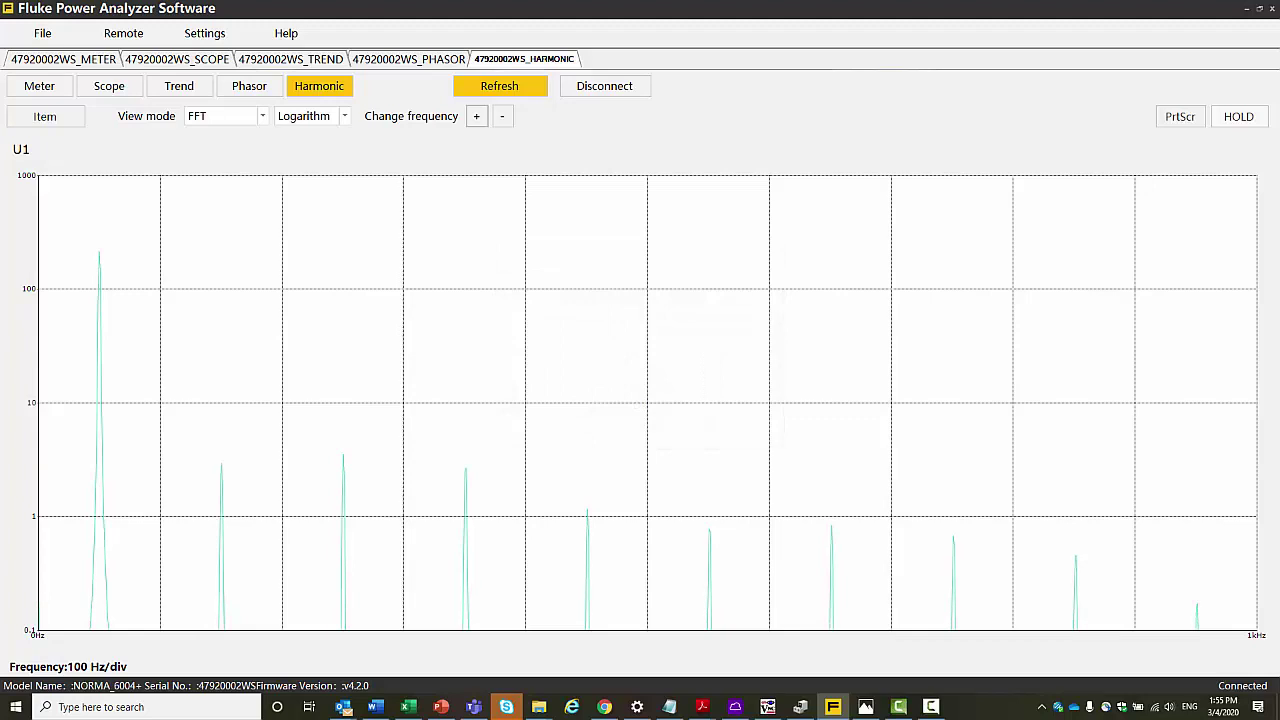